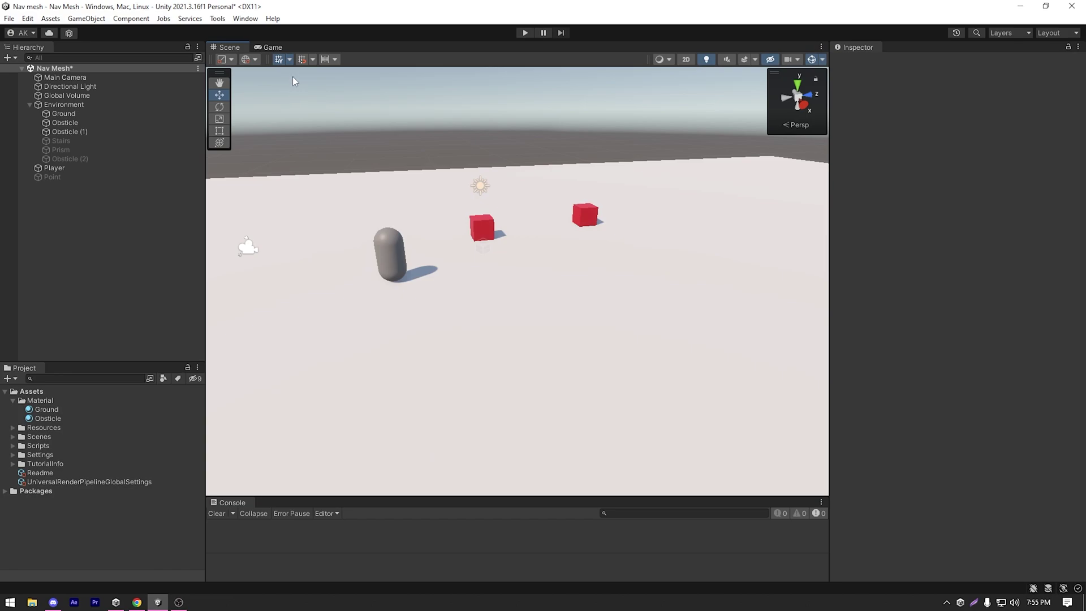
# Open the Navigation Bake settings showing agent radius 0.5, height 2.98 and max slope 45.
pyautogui.click(255, 18)
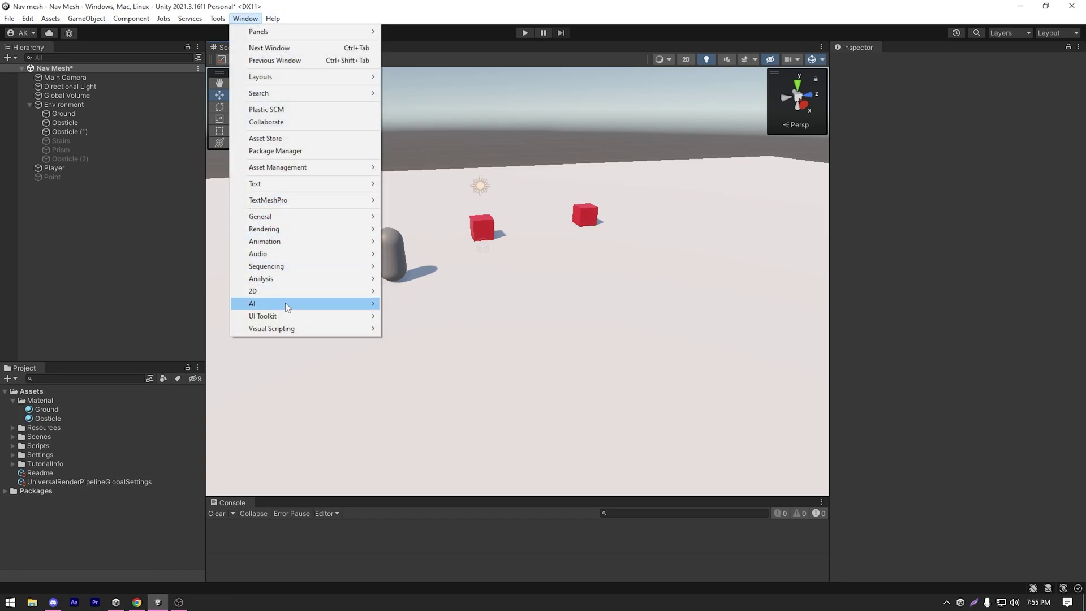
pyautogui.moveTo(330, 306)
pyautogui.click(429, 309)
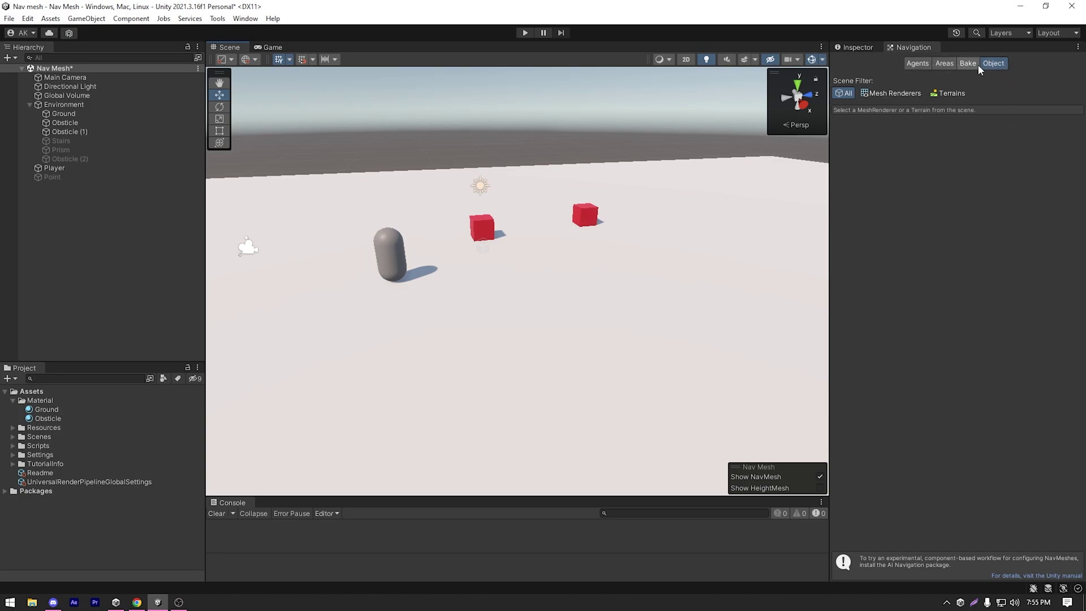
pyautogui.click(970, 67)
# Bake the NavMesh, orbiting the scene view to check the result.
pyautogui.click(1057, 265)
pyautogui.moveTo(569, 162); pyautogui.dragTo(453, 250, button='right')
pyautogui.moveTo(495, 217); pyautogui.dragTo(684, 204, button='right')
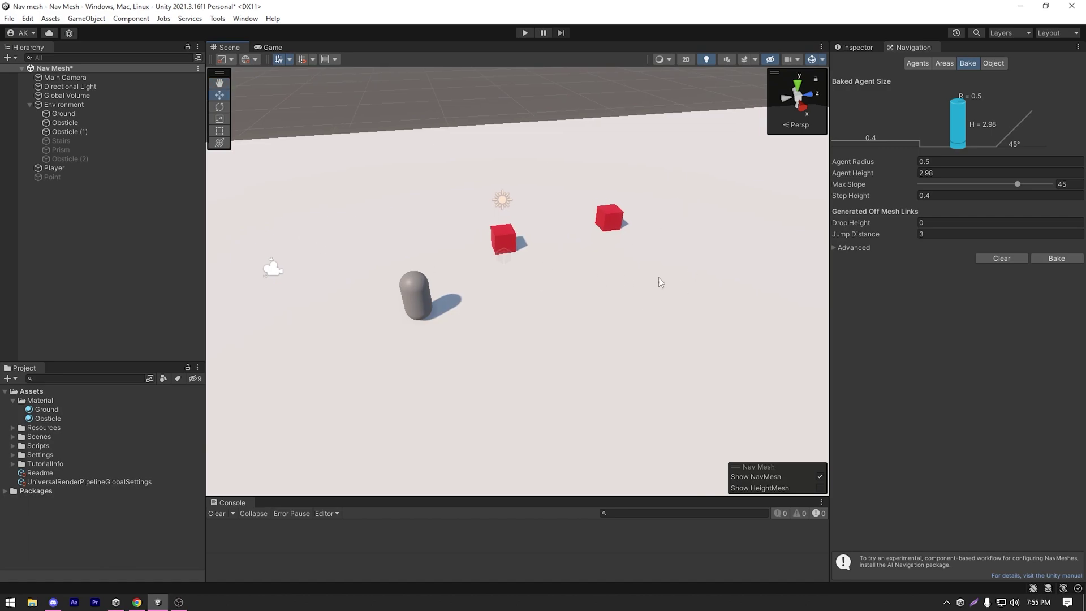
pyautogui.click(1074, 261)
# Mark the Ground object Static and bake a NavMesh over the ground plane.
pyautogui.click(86, 112)
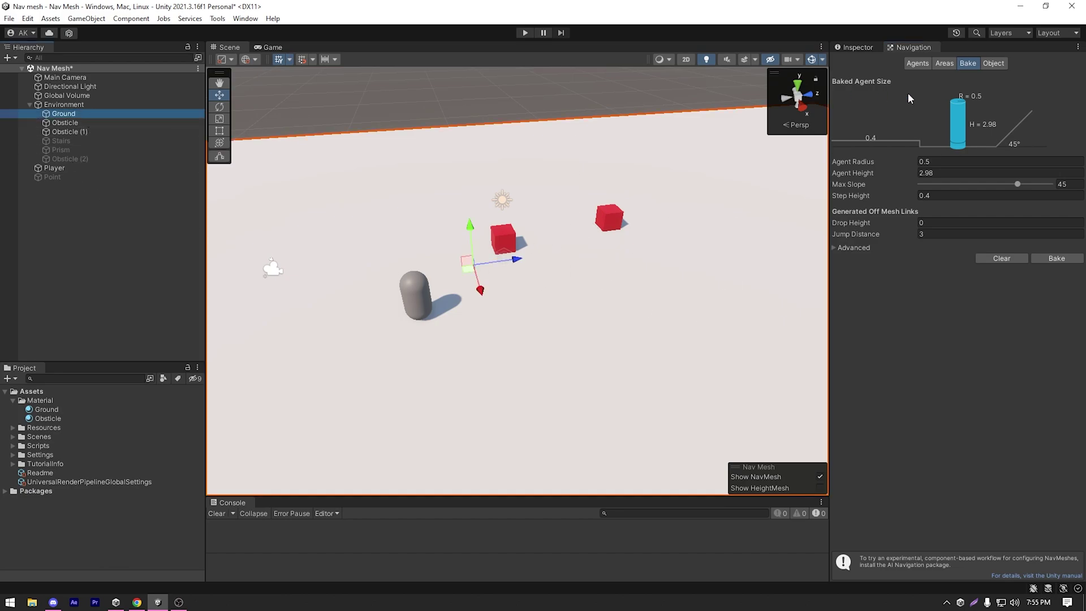
pyautogui.click(857, 47)
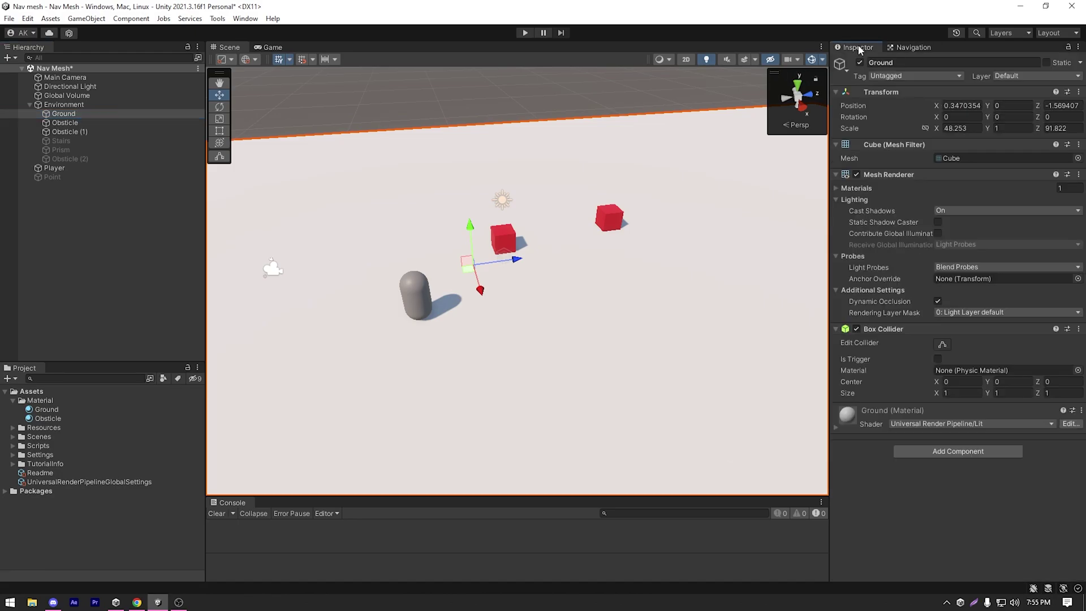
pyautogui.click(1047, 63)
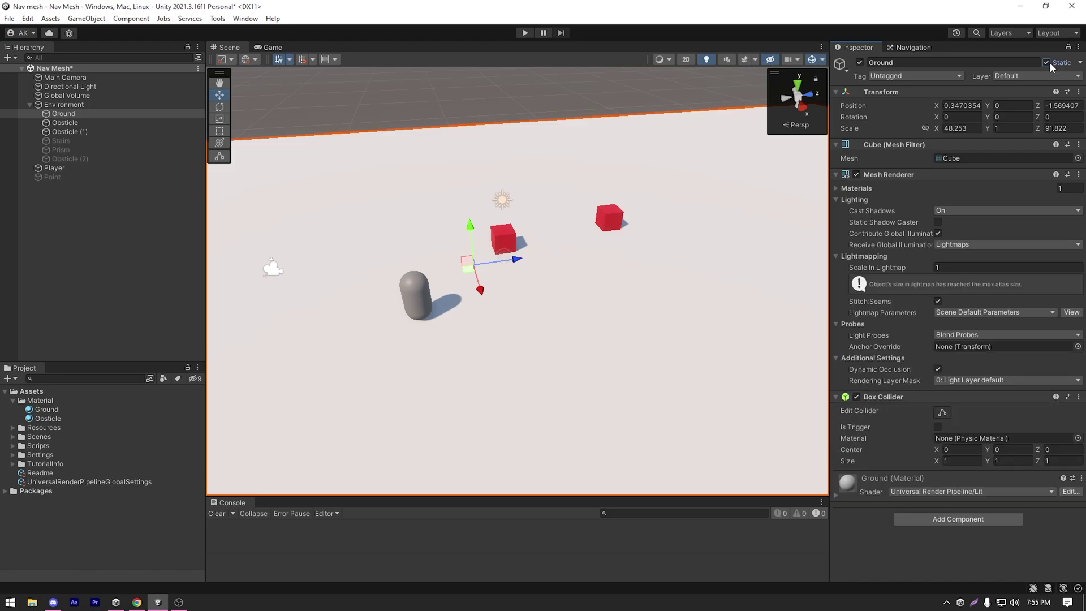
pyautogui.click(921, 47)
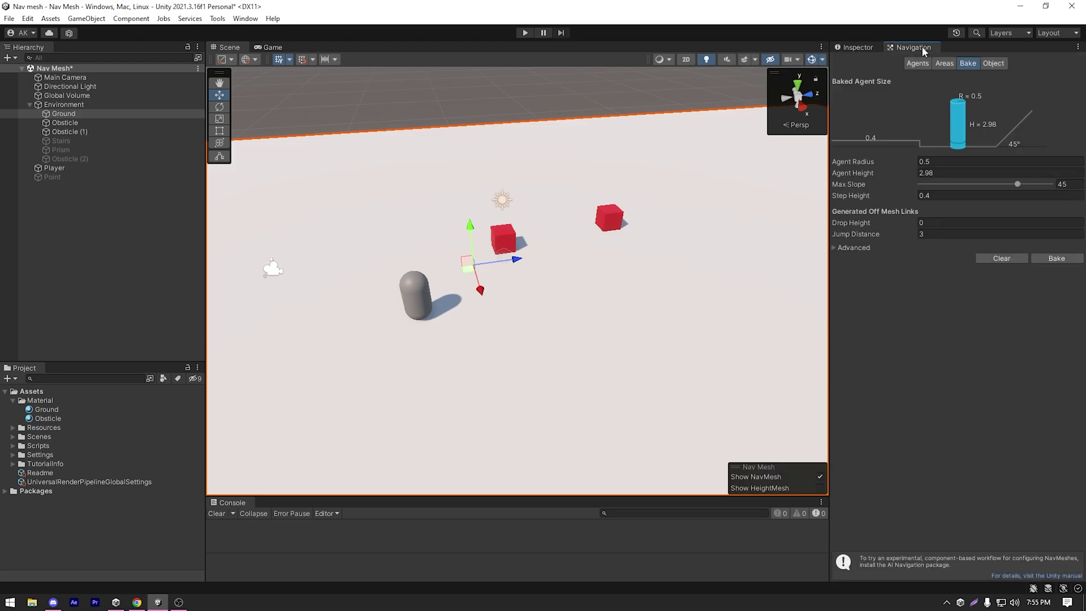
pyautogui.click(1056, 258)
pyautogui.moveTo(574, 272); pyautogui.dragTo(595, 251, button='right')
pyautogui.scroll(5, 551, 253)
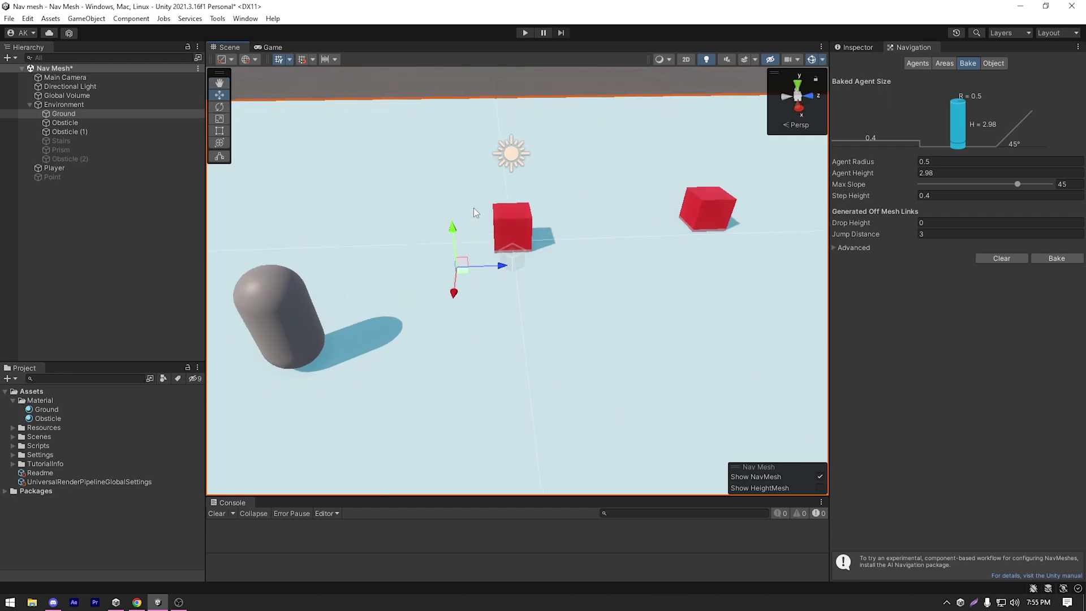
pyautogui.moveTo(524, 257); pyautogui.dragTo(456, 249, button='right')
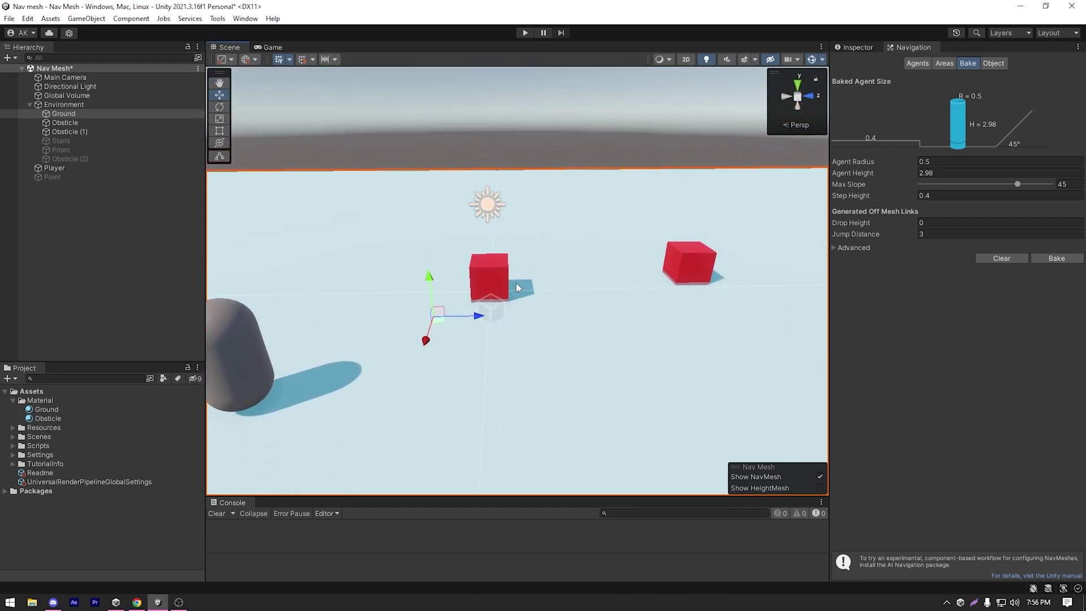
pyautogui.click(497, 284)
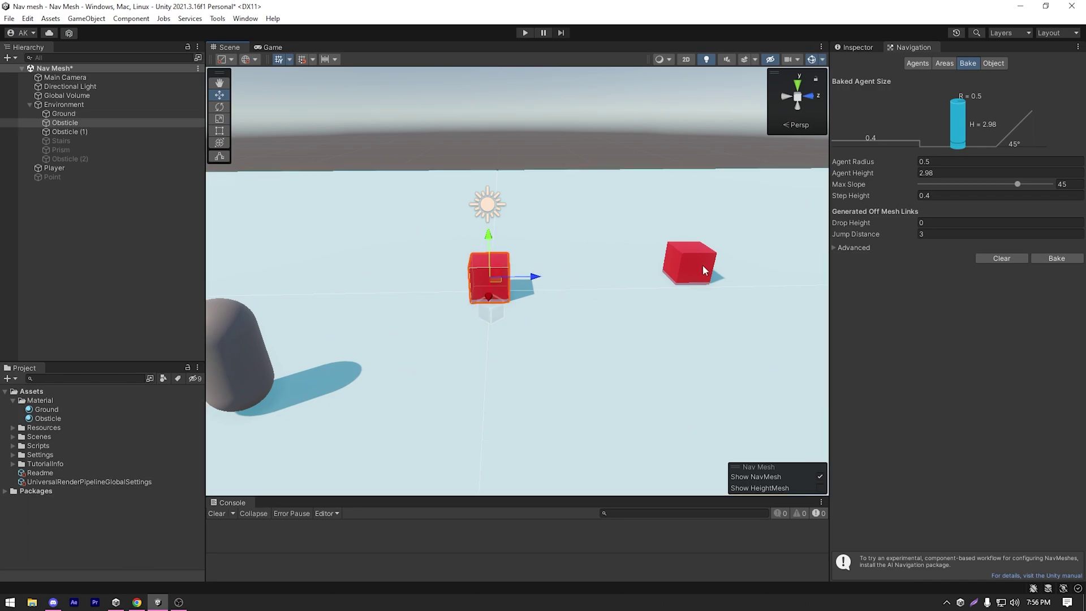
pyautogui.click(704, 268)
pyautogui.click(497, 278)
pyautogui.click(695, 264)
pyautogui.keyDown('alt'); pyautogui.moveTo(695, 263); pyautogui.dragTo(630, 287); pyautogui.keyUp('alt')
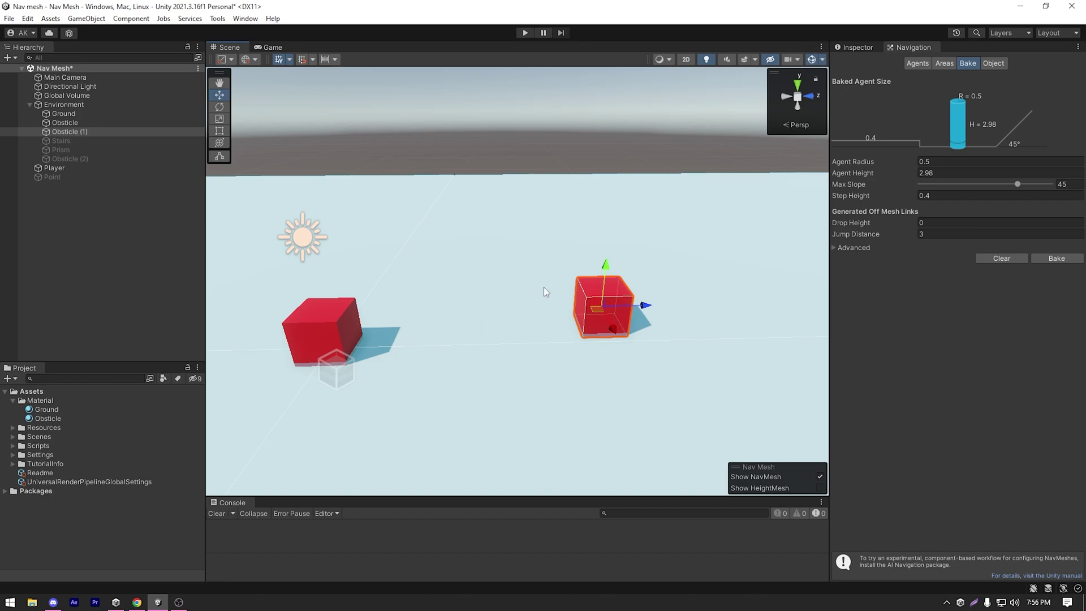
pyautogui.scroll(-2, 473, 314)
pyautogui.click(343, 315)
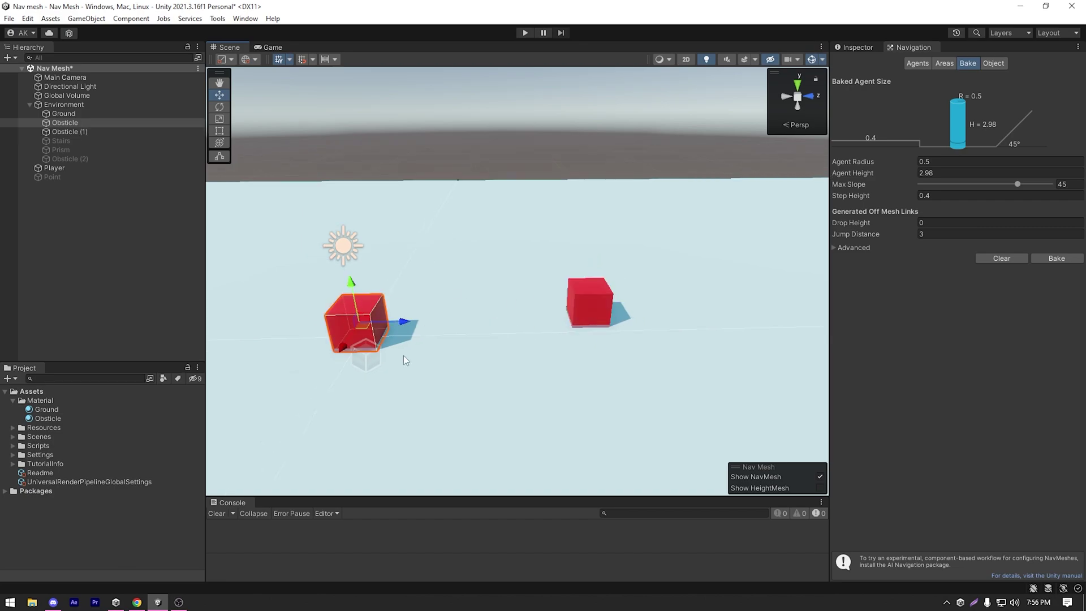
pyautogui.click(603, 294)
pyautogui.keyDown('alt'); pyautogui.moveTo(603, 294); pyautogui.dragTo(345, 268); pyautogui.keyUp('alt')
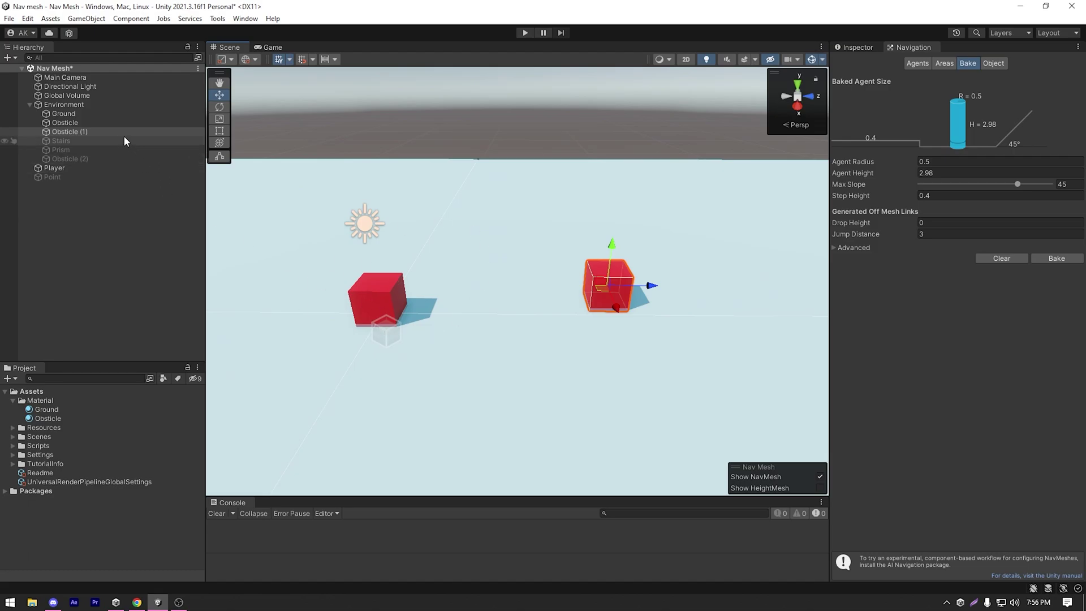
# Mark Obsticle and Obsticle (1) Static and rebake the NavMesh.
pyautogui.keyDown('ctrl'); pyautogui.click(108, 122); pyautogui.keyUp('ctrl')
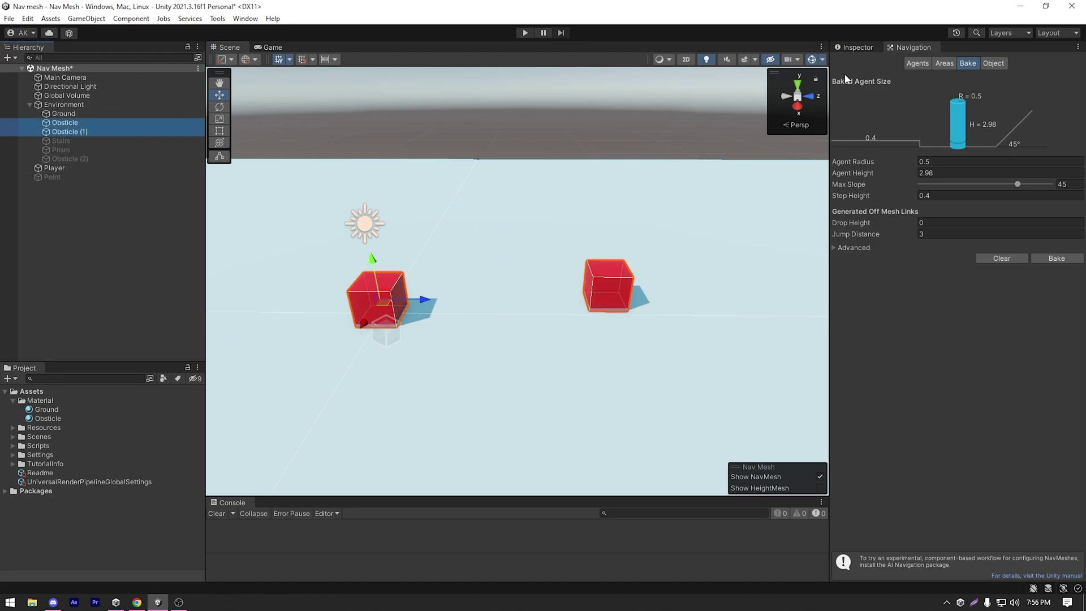
pyautogui.click(857, 48)
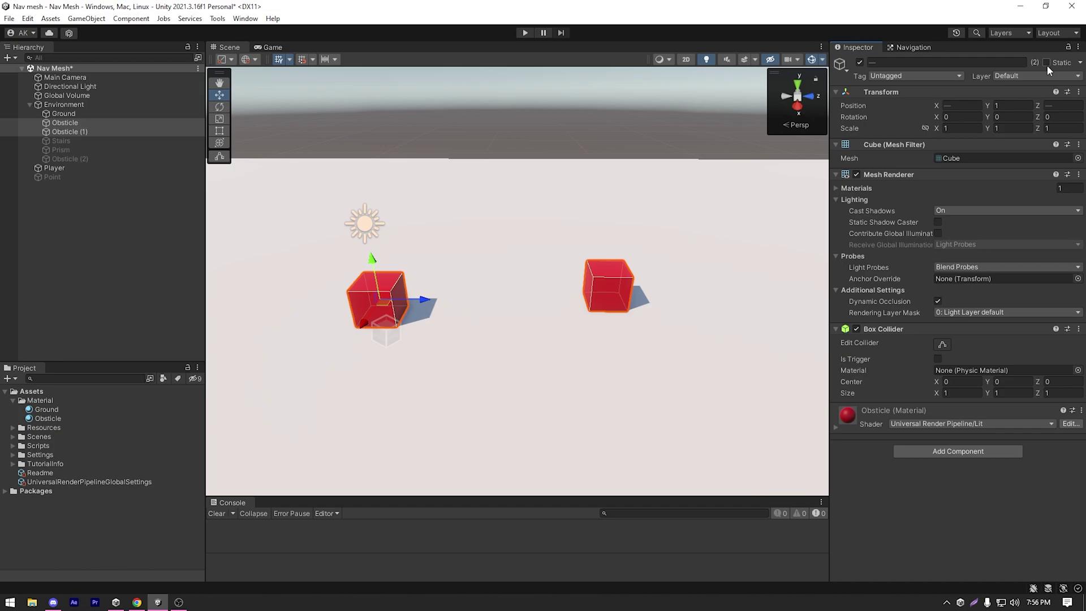
pyautogui.click(902, 47)
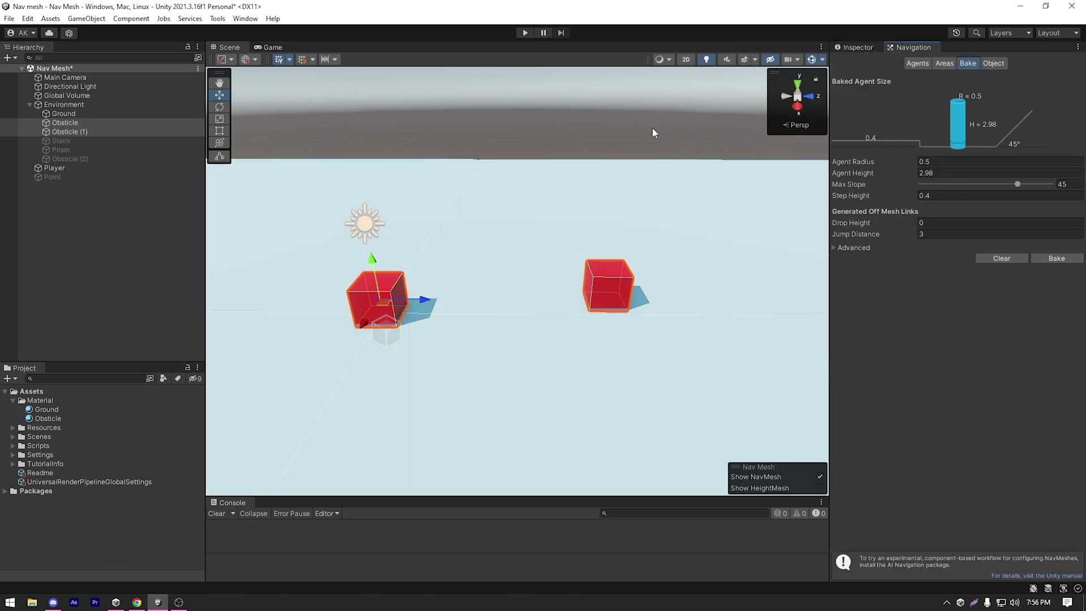
pyautogui.click(1063, 259)
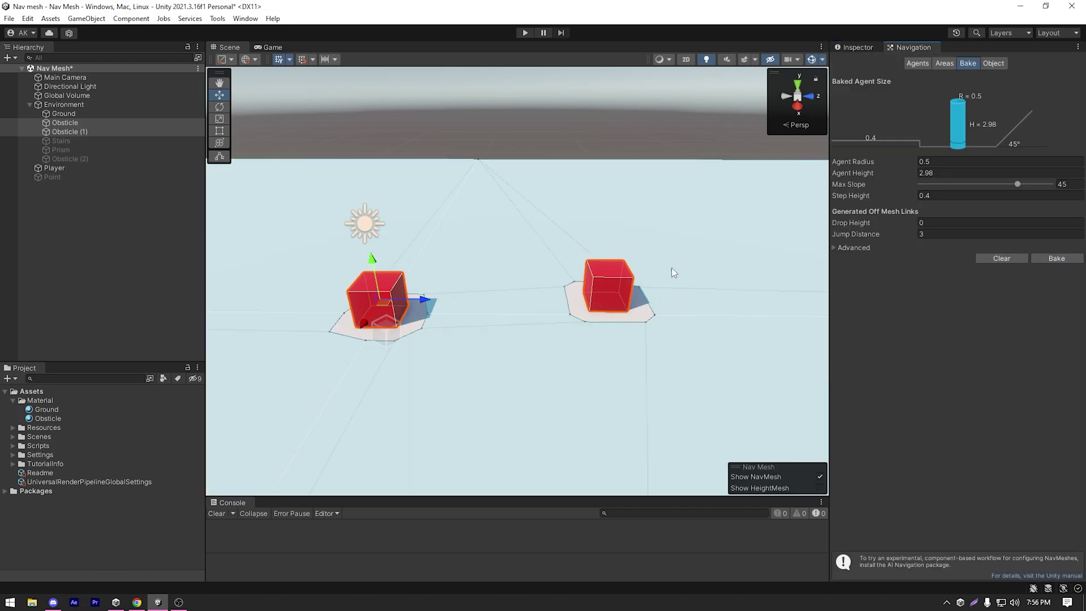
# Orbit the scene view to inspect the NavMesh gaps around both cubes.
pyautogui.keyDown('alt'); pyautogui.moveTo(682, 262); pyautogui.dragTo(667, 334); pyautogui.keyUp('alt')
pyautogui.keyDown('alt'); pyautogui.moveTo(460, 292); pyautogui.dragTo(421, 267); pyautogui.keyUp('alt')
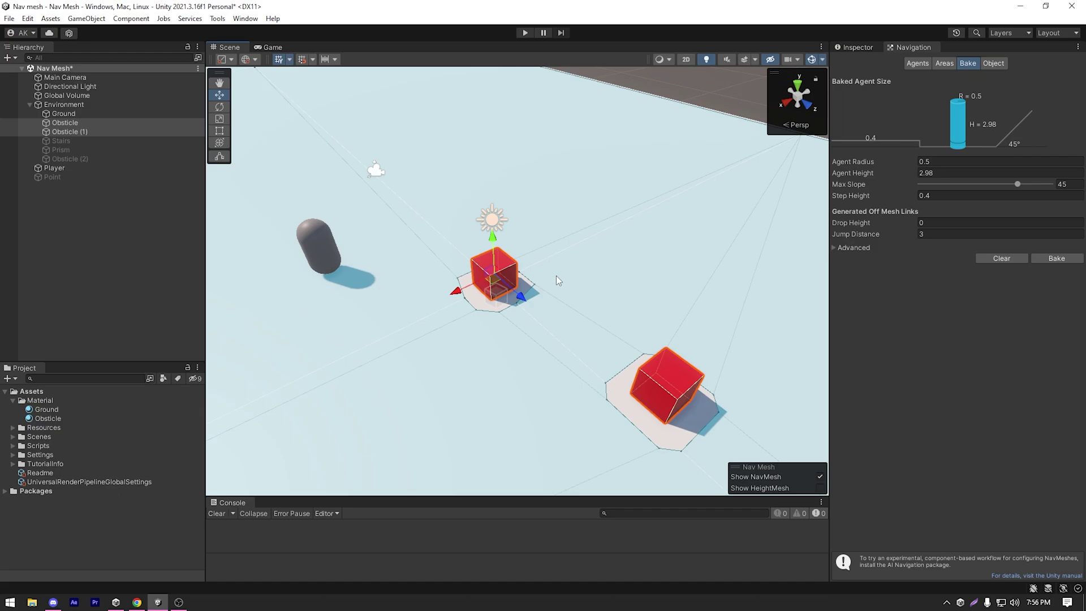
pyautogui.moveTo(403, 340); pyautogui.dragTo(471, 295, button='middle')
pyautogui.keyDown('alt'); pyautogui.moveTo(472, 294); pyautogui.dragTo(398, 261); pyautogui.keyUp('alt')
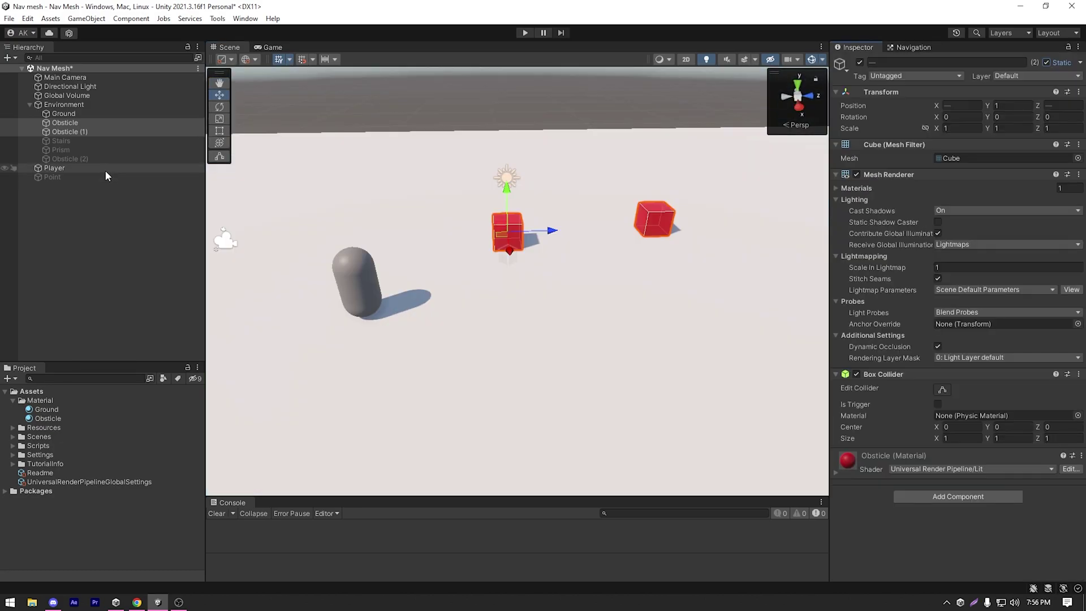
# Add a Nav Mesh Agent component to the Player and expand the Assets/Scripts folder.
pyautogui.click(105, 169)
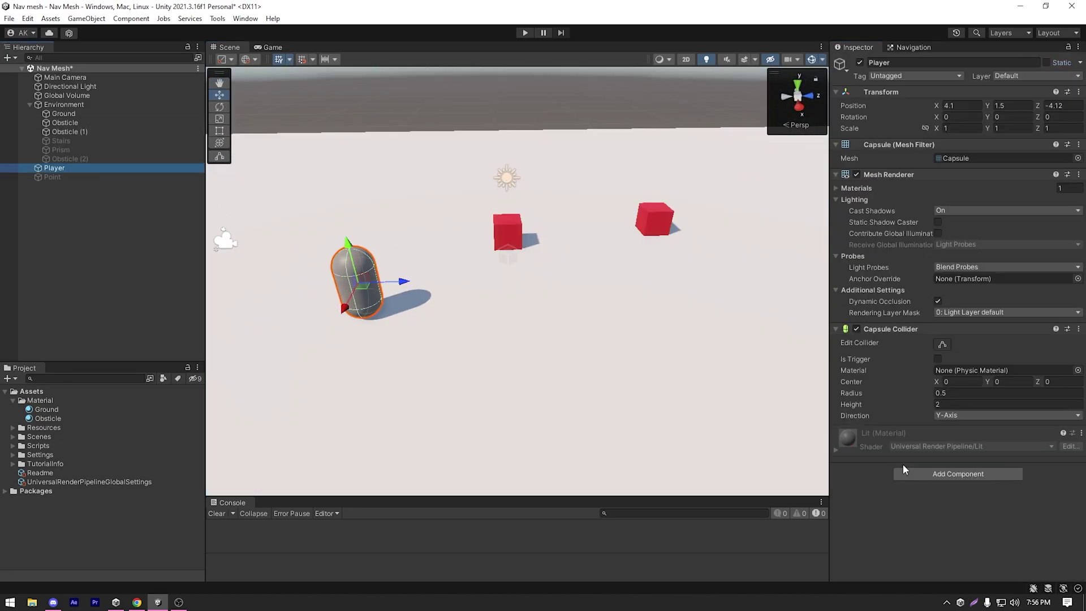
pyautogui.click(906, 473)
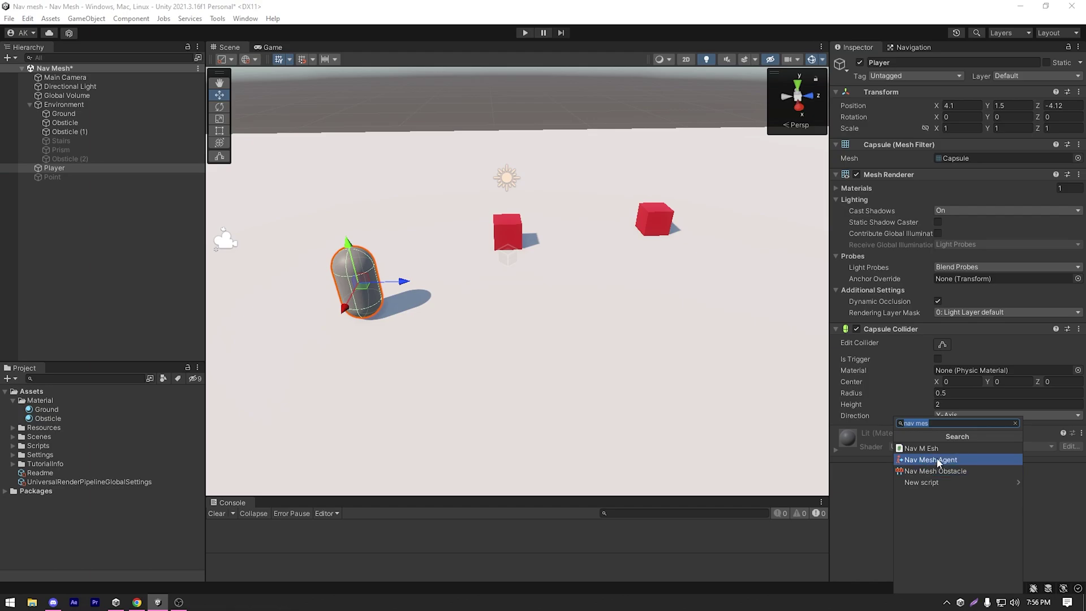
pyautogui.click(962, 459)
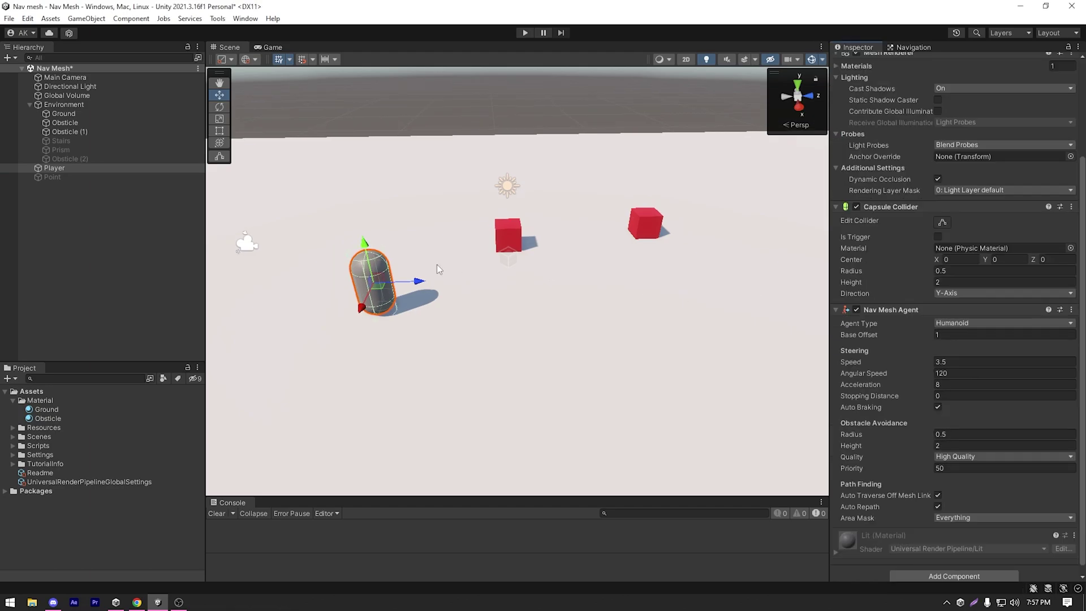
pyautogui.scroll(2, 423, 263)
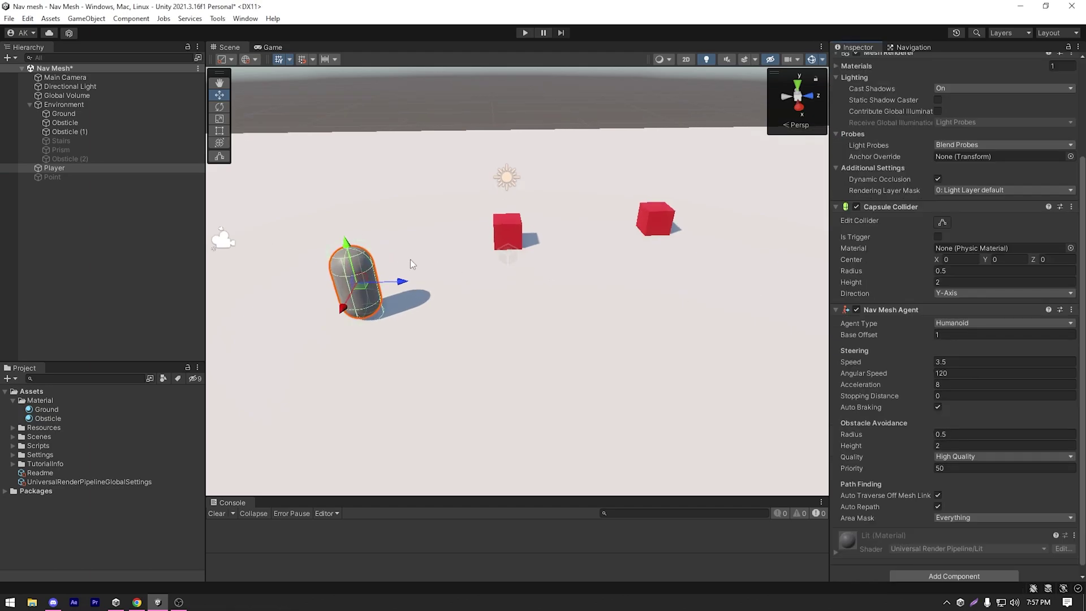
pyautogui.click(12, 445)
# Open the NavMEsh script in Visual Studio and review its UnityEngine.AI import line.
pyautogui.doubleClick(62, 455)
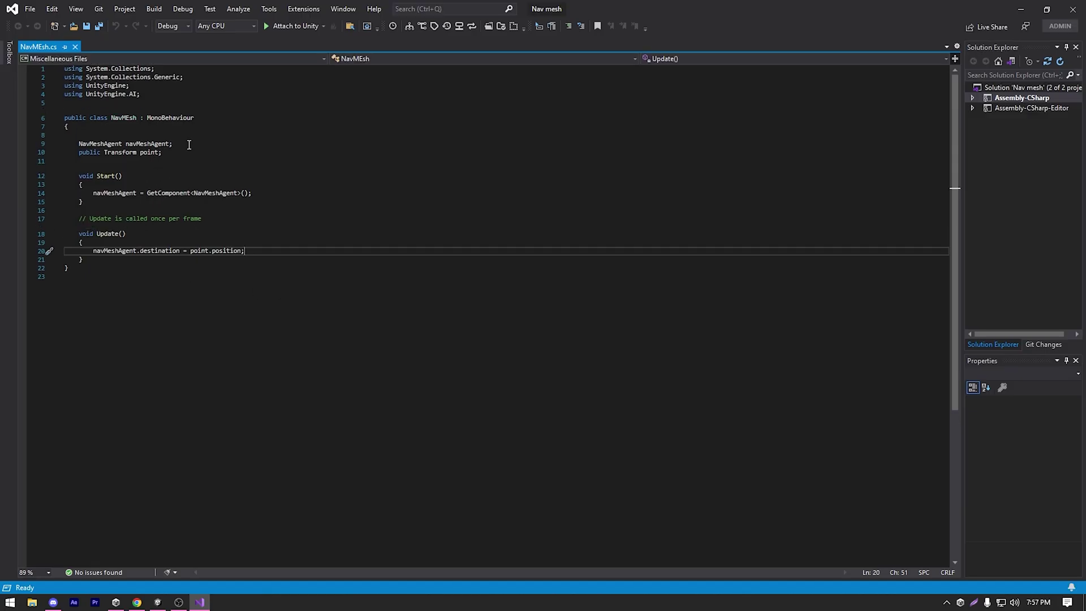
pyautogui.keyDown('ctrl'); pyautogui.scroll(4, 211, 138); pyautogui.keyUp('ctrl')
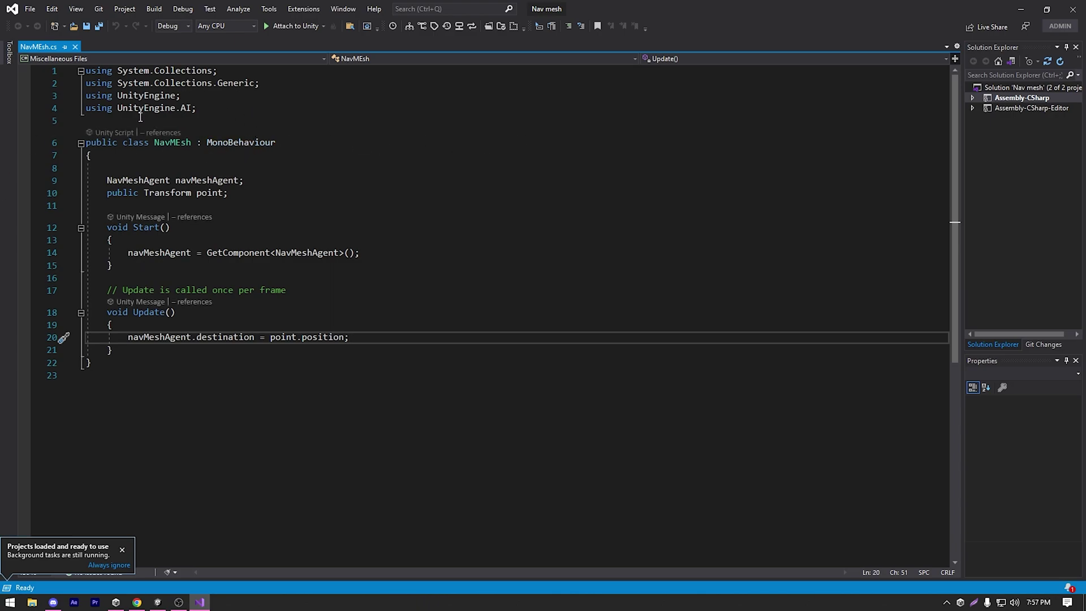
pyautogui.moveTo(90, 108); pyautogui.dragTo(244, 112)
pyautogui.click(244, 112)
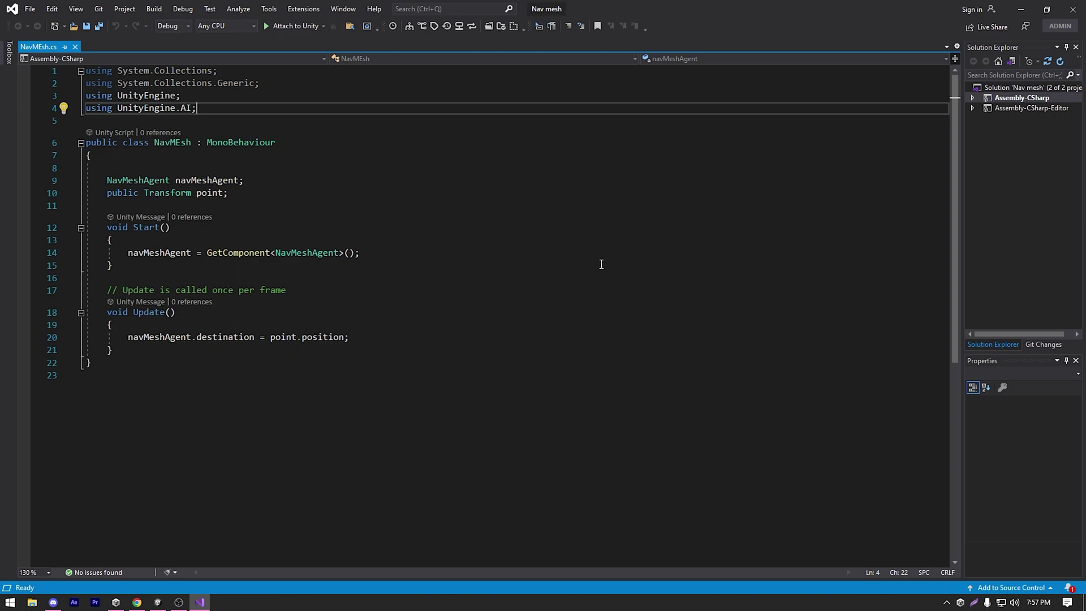
# Attach the NavMEsh script to the Player object.
pyautogui.click(1022, 9)
pyautogui.click(60, 169)
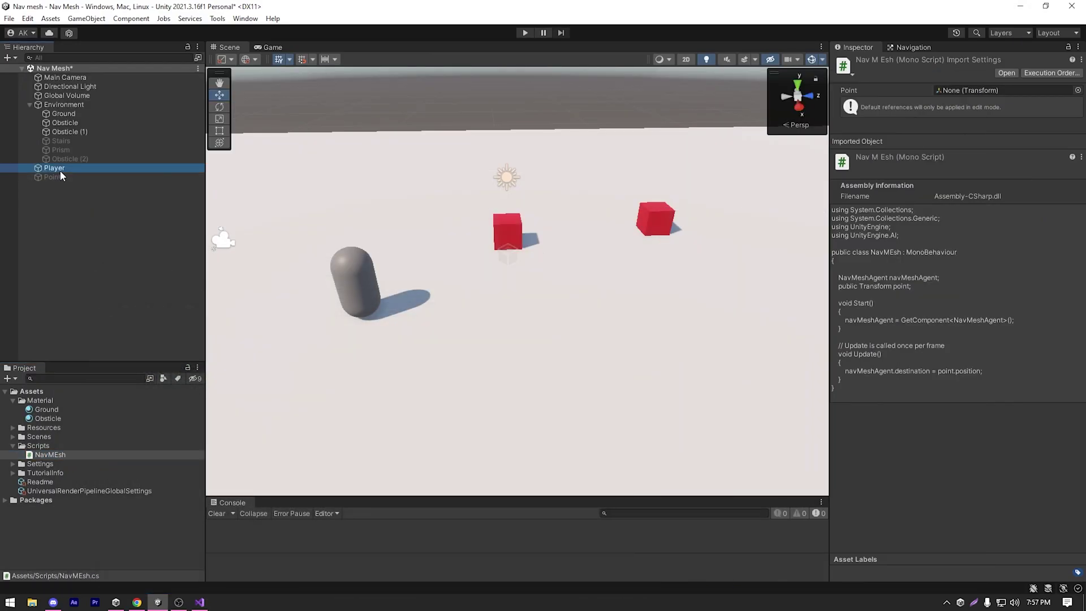
pyautogui.moveTo(56, 455); pyautogui.dragTo(865, 573)
pyautogui.scroll(-2, 921, 497)
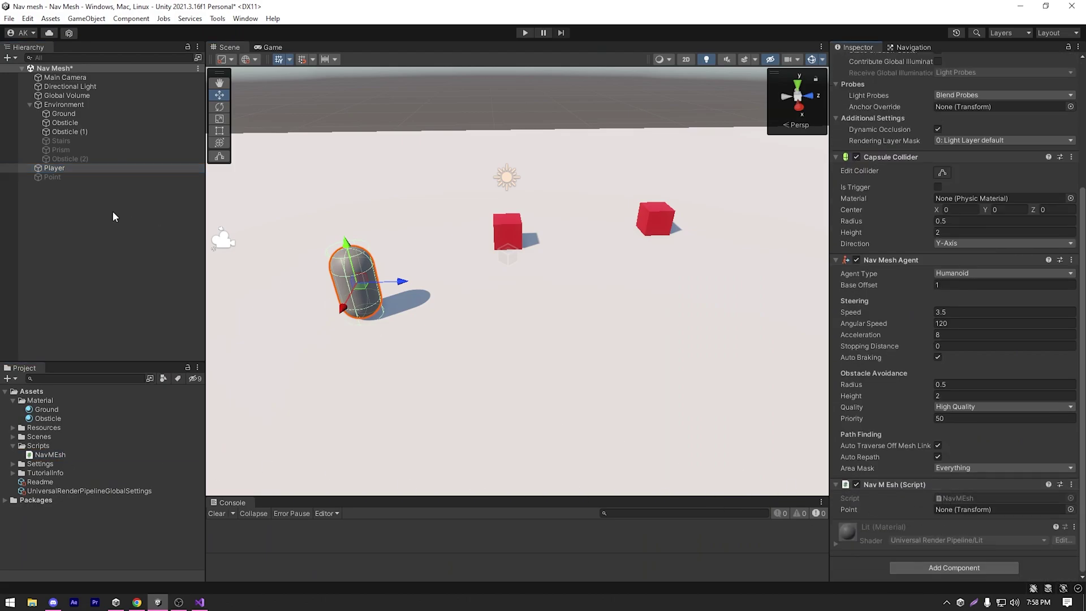
# Activate the Point sphere and frame it in the scene view.
pyautogui.click(89, 177)
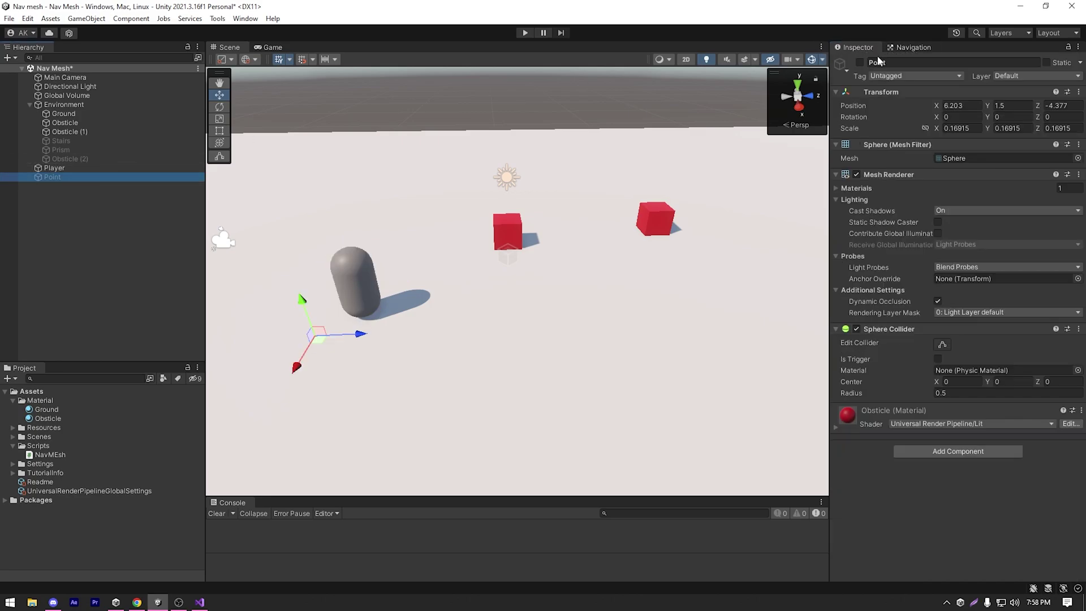
pyautogui.click(861, 63)
pyautogui.scroll(3, 340, 341)
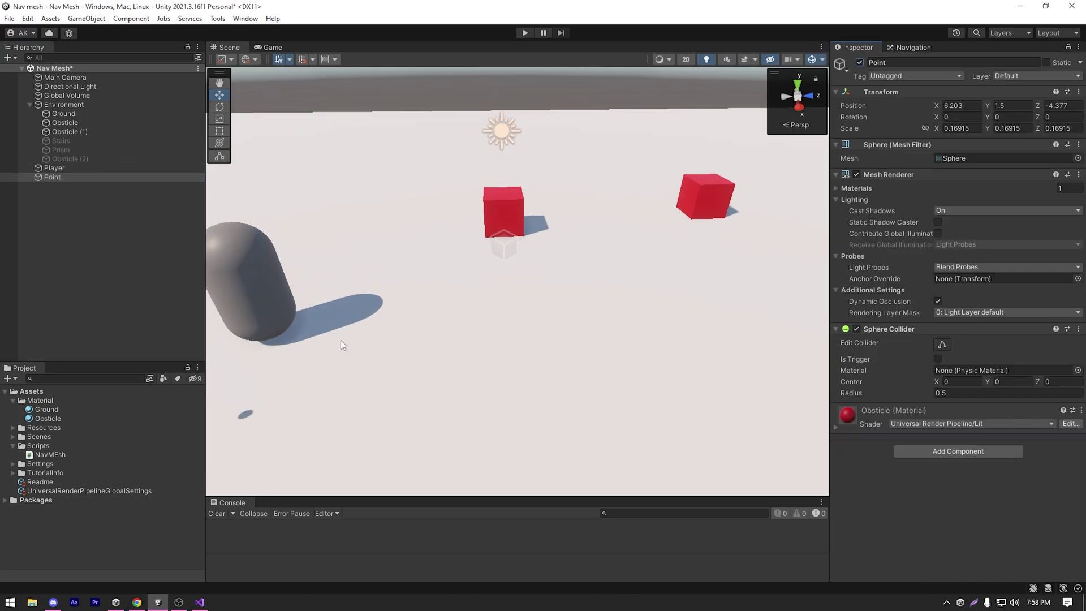
pyautogui.press('f')
pyautogui.scroll(-5, 456, 223)
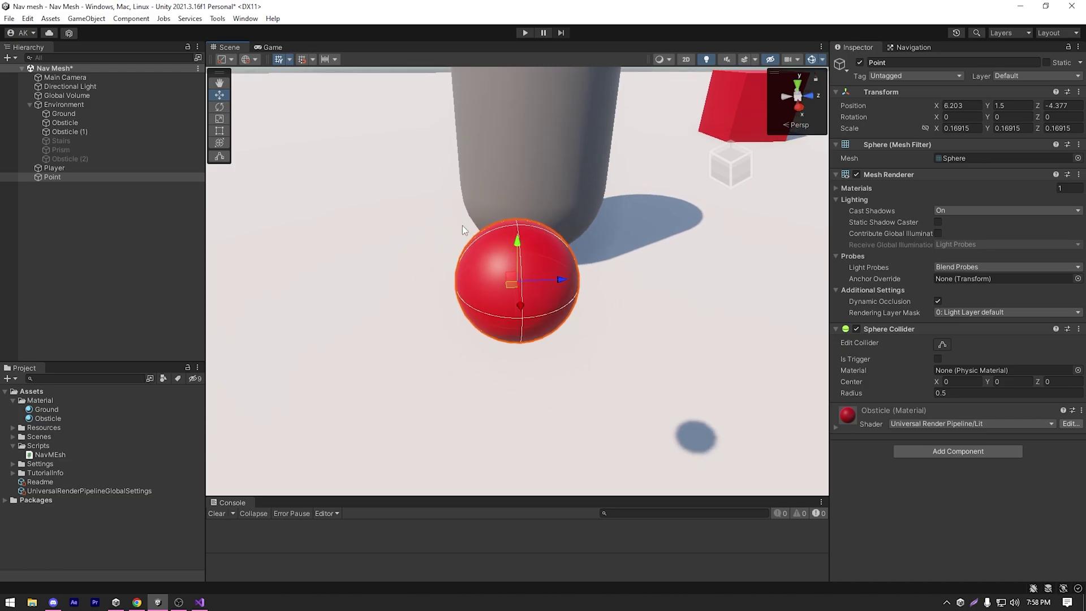
pyautogui.scroll(-4, 462, 226)
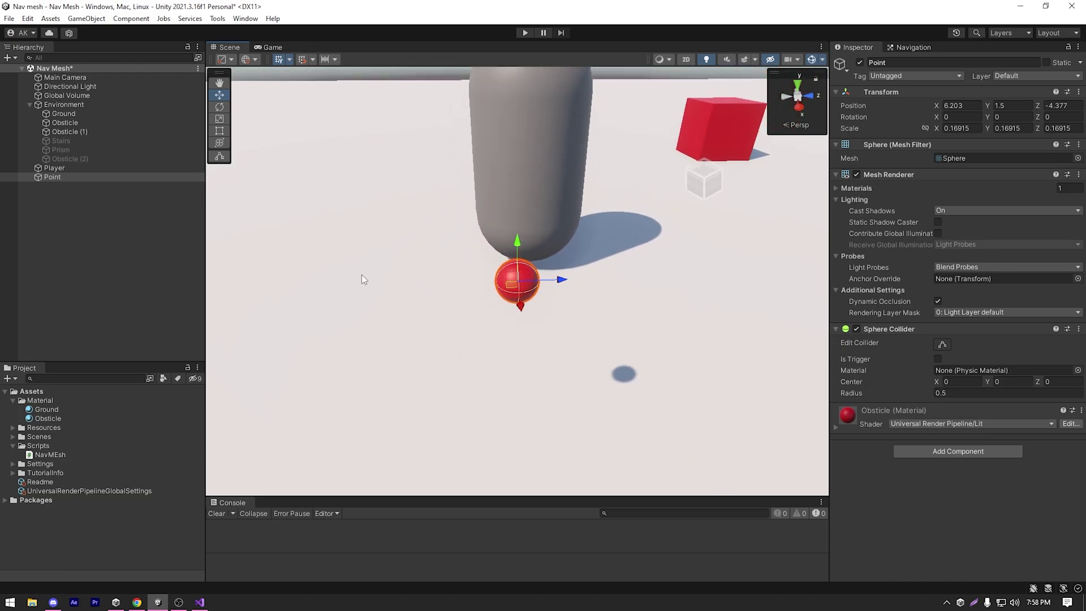
# Assign Point as the target in the Player's NavMEsh script.
pyautogui.click(55, 168)
pyautogui.moveTo(42, 175); pyautogui.dragTo(980, 536)
pyautogui.scroll(-2, 557, 262)
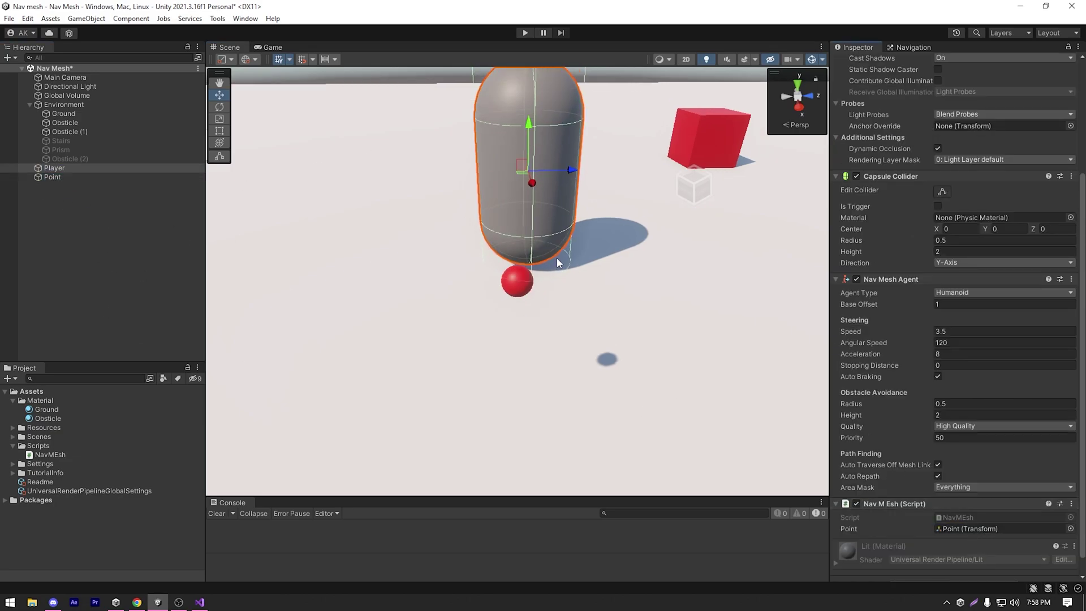
# Play the scene and drag the Point target around while the Player agent follows.
pyautogui.click(525, 32)
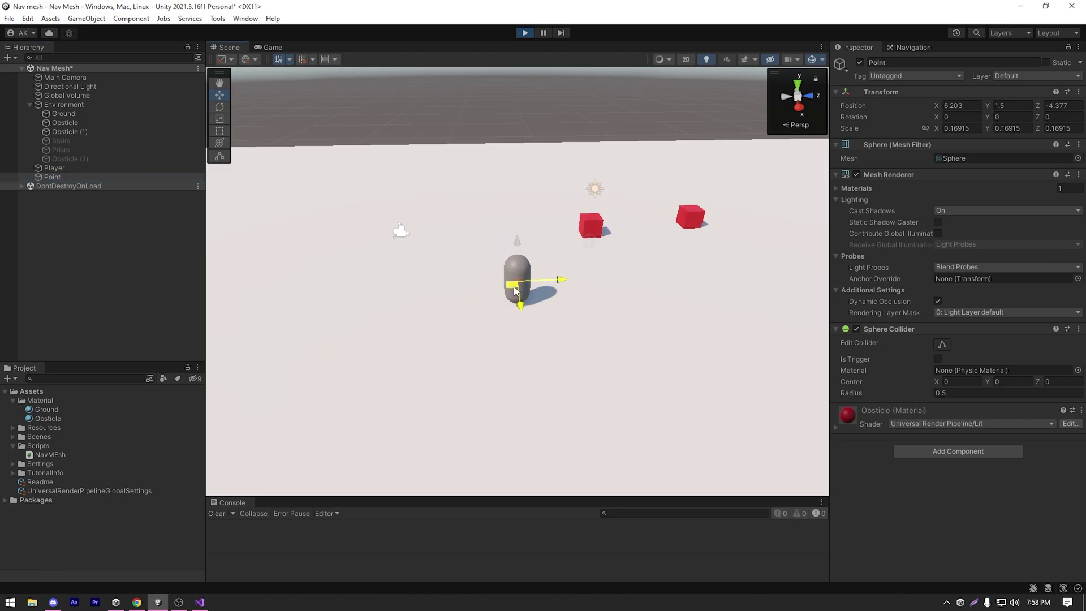
pyautogui.moveTo(516, 291); pyautogui.dragTo(694, 276)
pyautogui.moveTo(605, 222); pyautogui.dragTo(654, 224, button='middle')
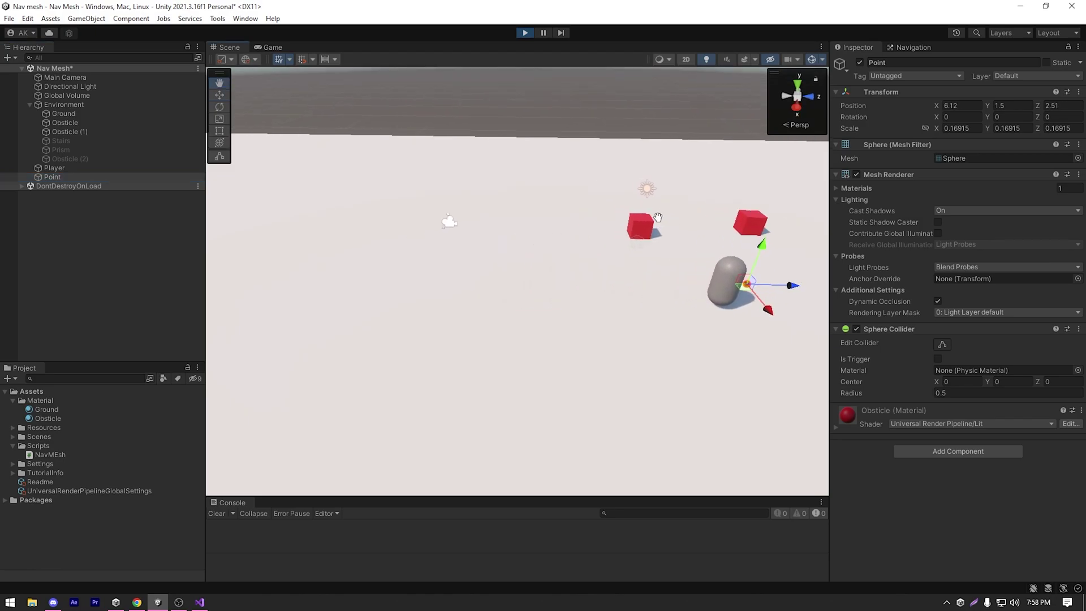
pyautogui.keyDown('alt'); pyautogui.moveTo(654, 224); pyautogui.dragTo(661, 189); pyautogui.keyUp('alt')
pyautogui.moveTo(660, 186); pyautogui.dragTo(492, 186, button='middle')
pyautogui.moveTo(380, 248); pyautogui.dragTo(632, 186)
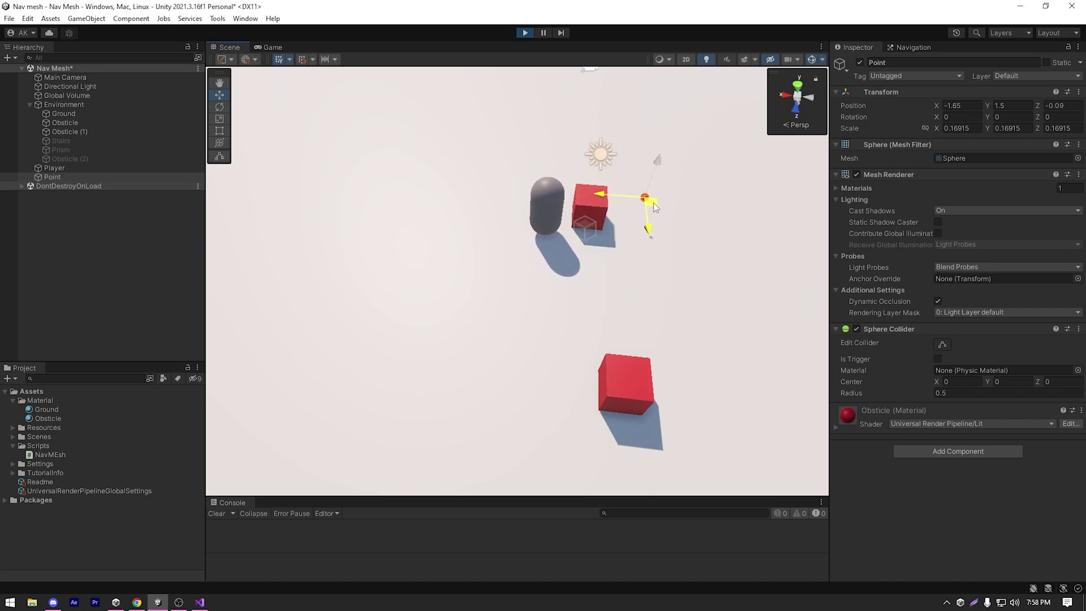
pyautogui.moveTo(653, 205); pyautogui.dragTo(724, 426)
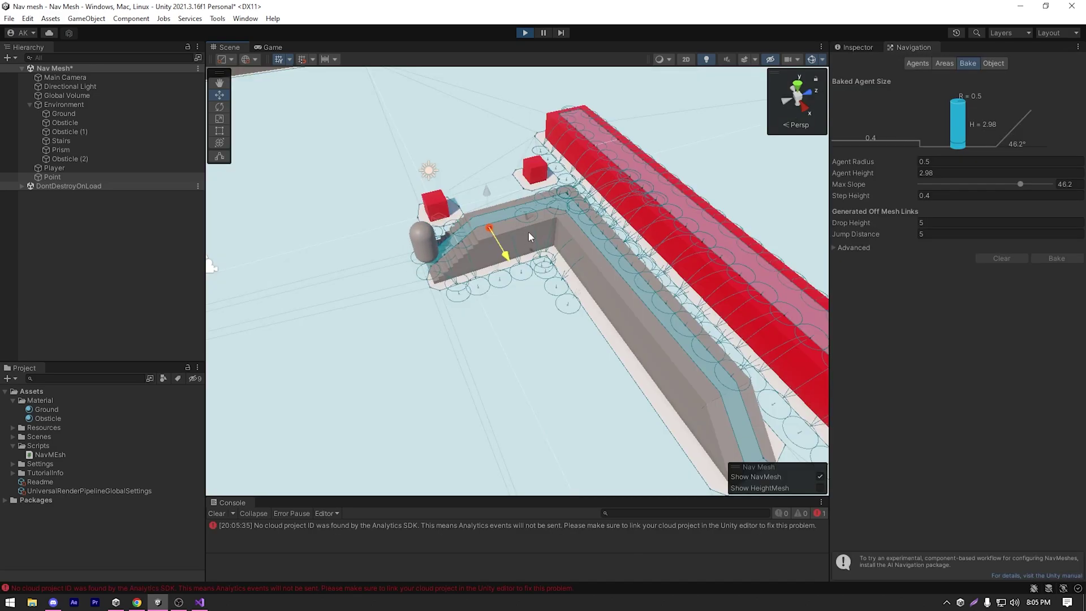
pyautogui.moveTo(528, 231); pyautogui.dragTo(599, 111, button='right')
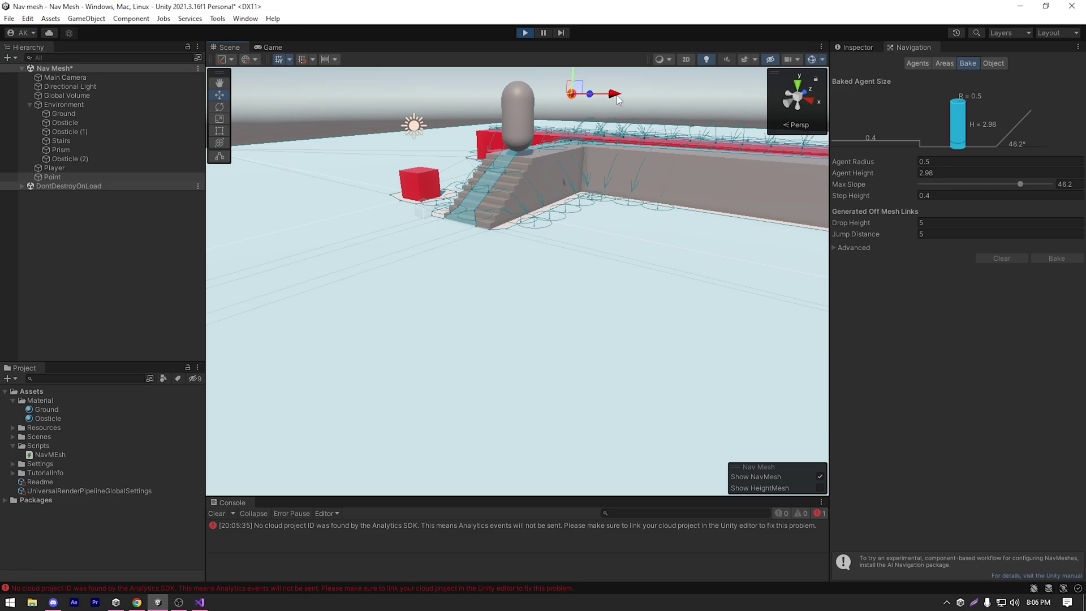
# Send the agent down the stairs, then activate Stairs, Prism and Obsticle (2).
pyautogui.moveTo(618, 100); pyautogui.dragTo(691, 94)
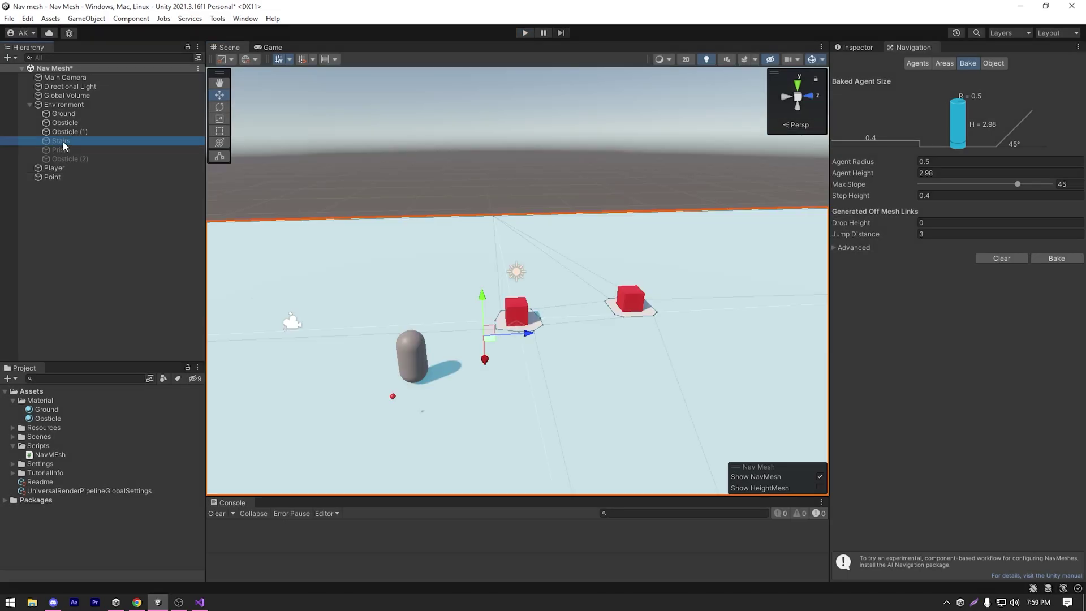
pyautogui.keyDown('shift'); pyautogui.click(76, 156); pyautogui.keyUp('shift')
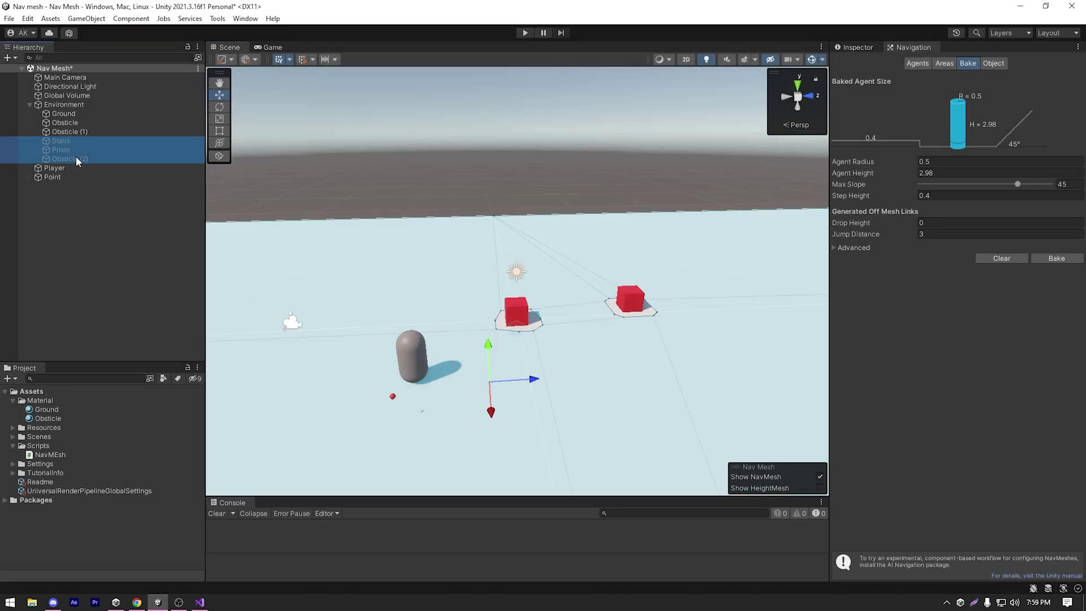
pyautogui.click(858, 47)
pyautogui.click(861, 60)
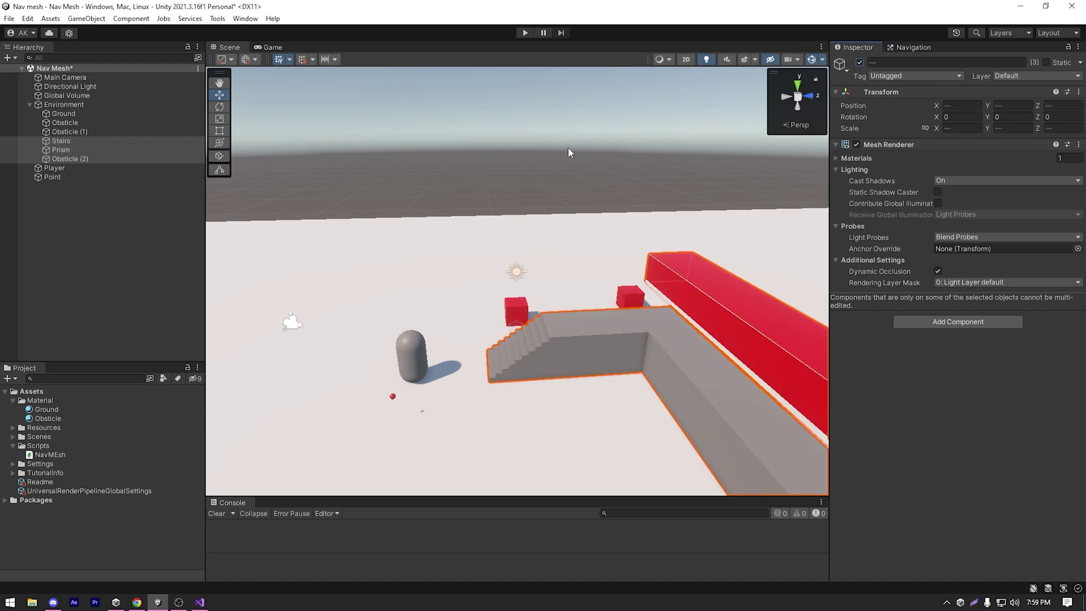
pyautogui.click(454, 163)
pyautogui.keyDown('alt'); pyautogui.moveTo(454, 164); pyautogui.dragTo(546, 280); pyautogui.keyUp('alt')
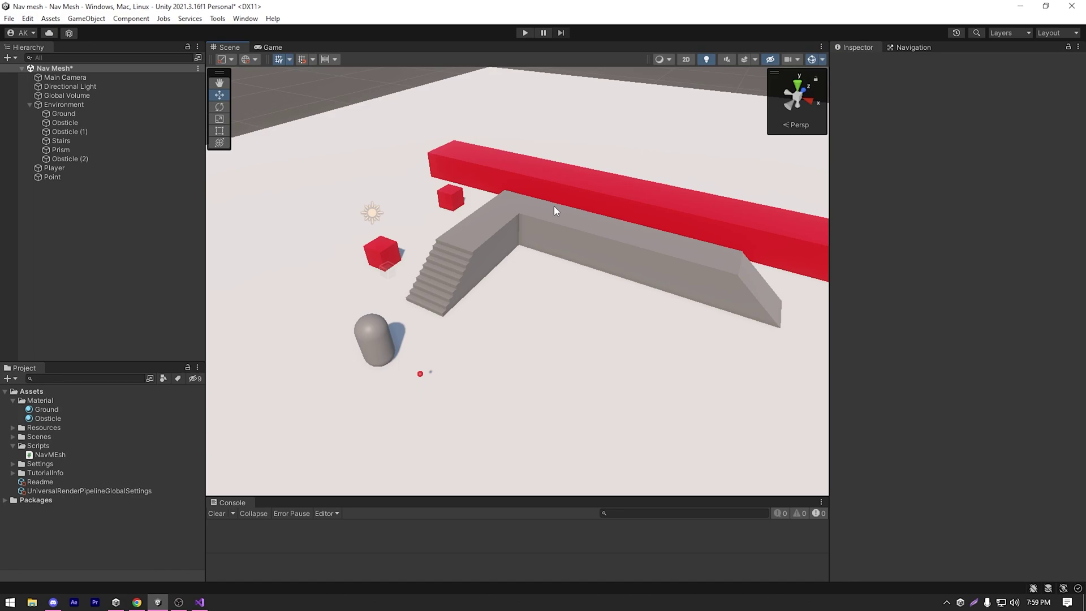
pyautogui.moveTo(584, 266); pyautogui.dragTo(455, 222, button='middle')
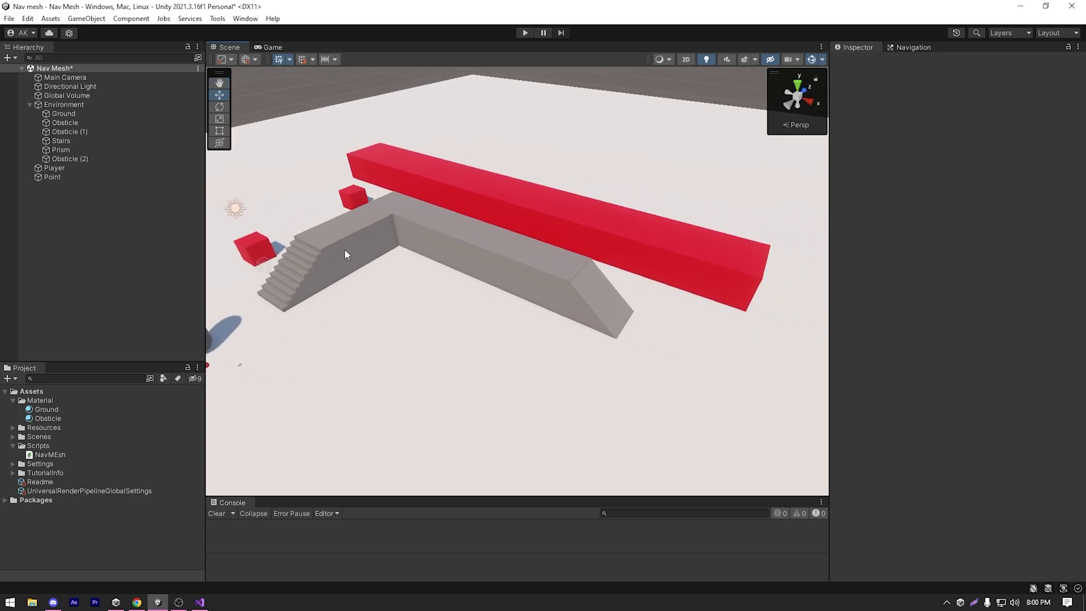
# Rebake the NavMesh from the Navigation bake settings.
pyautogui.click(923, 48)
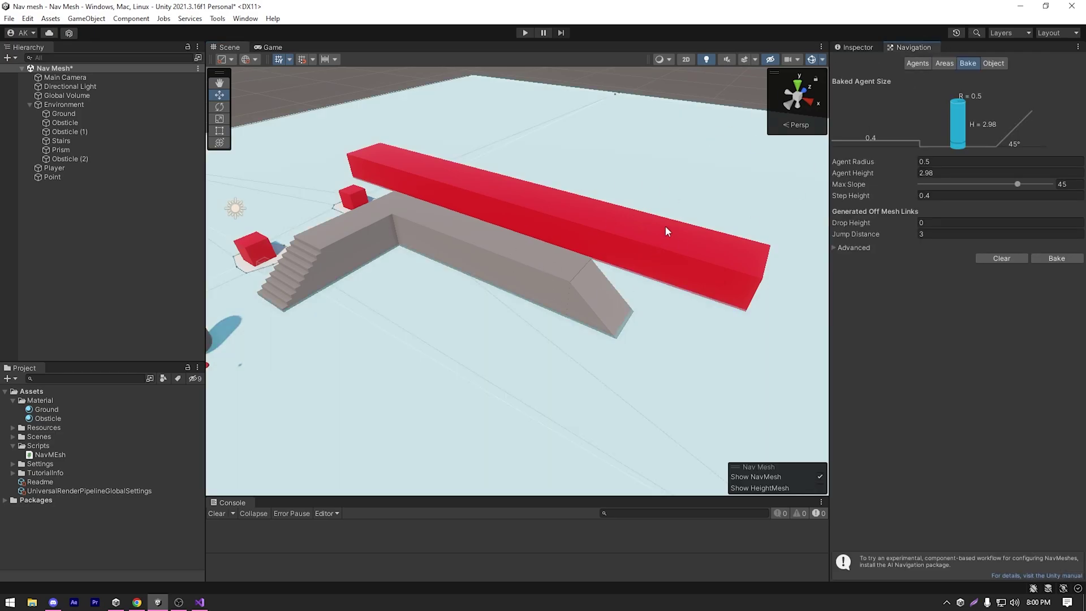
pyautogui.scroll(-3, 666, 229)
pyautogui.moveTo(625, 235); pyautogui.dragTo(596, 203, button='right')
pyautogui.click(1073, 260)
# Pan and orbit the scene view to inspect the obstacles and level layout.
pyautogui.scroll(3, 714, 330)
pyautogui.moveTo(714, 331); pyautogui.dragTo(623, 174, button='middle')
pyautogui.moveTo(623, 174); pyautogui.dragTo(556, 328, button='right')
pyautogui.scroll(-5, 445, 335)
pyautogui.moveTo(672, 235); pyautogui.dragTo(406, 243, button='middle')
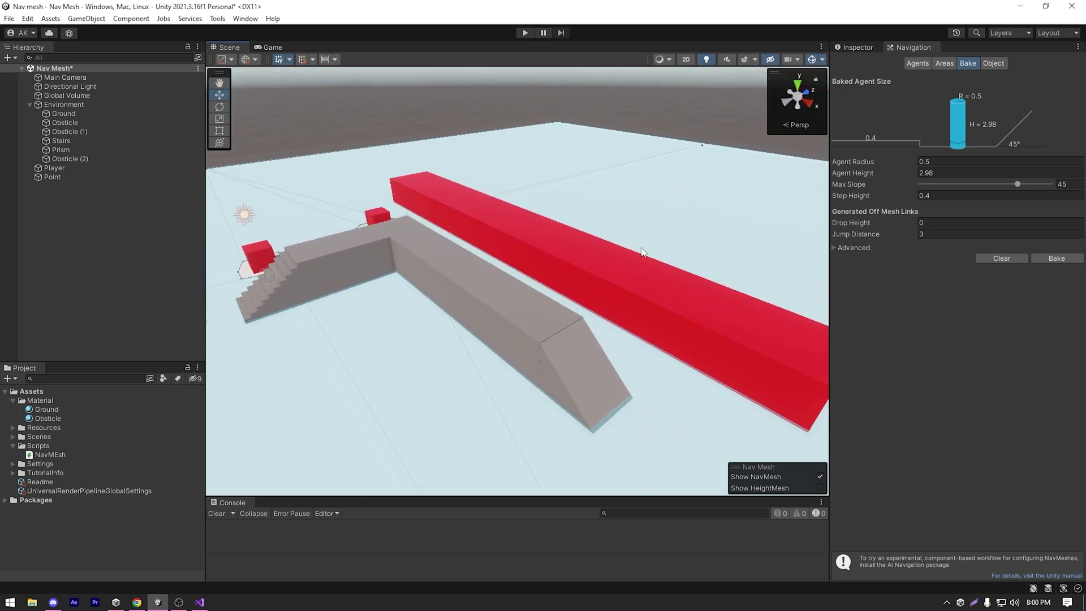
pyautogui.scroll(-5, 524, 322)
pyautogui.scroll(4, 647, 259)
pyautogui.moveTo(605, 264); pyautogui.dragTo(538, 256, button='middle')
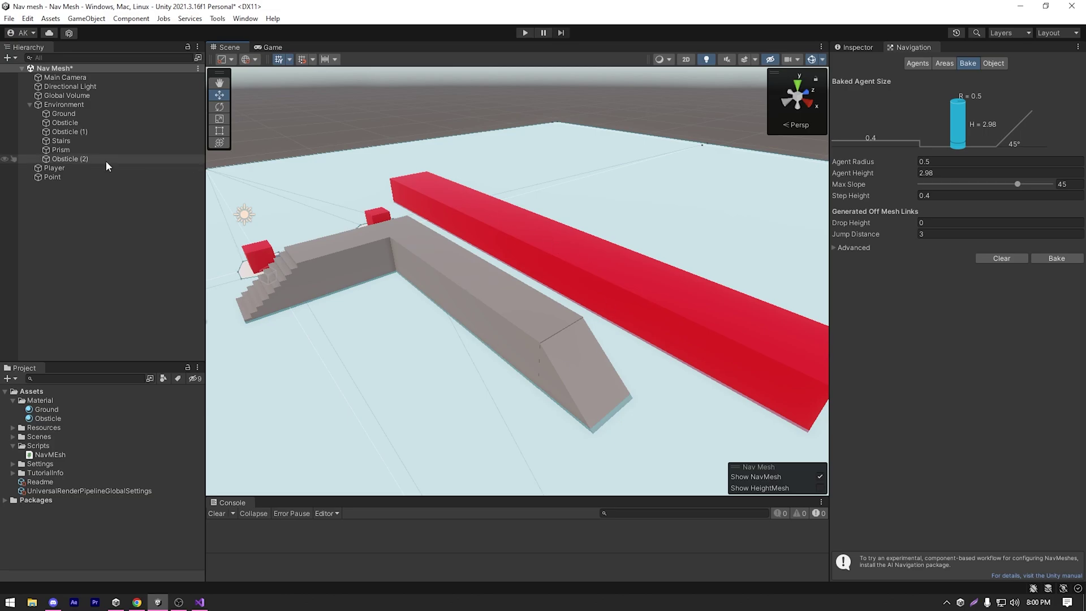
# Mark Environment Static and apply the change to all its children.
pyautogui.click(92, 106)
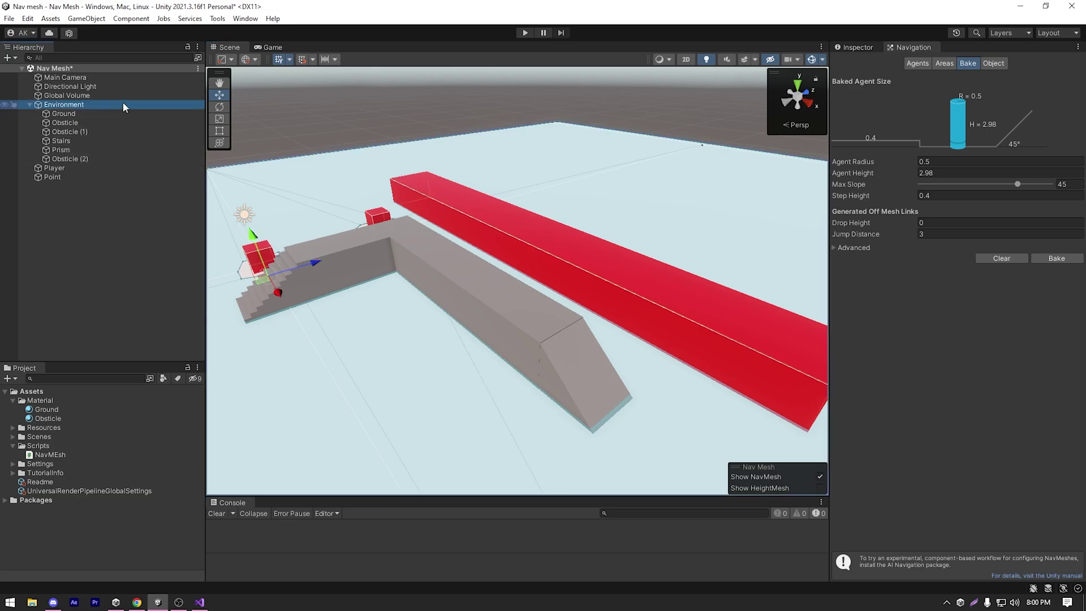
pyautogui.click(858, 47)
pyautogui.click(1047, 62)
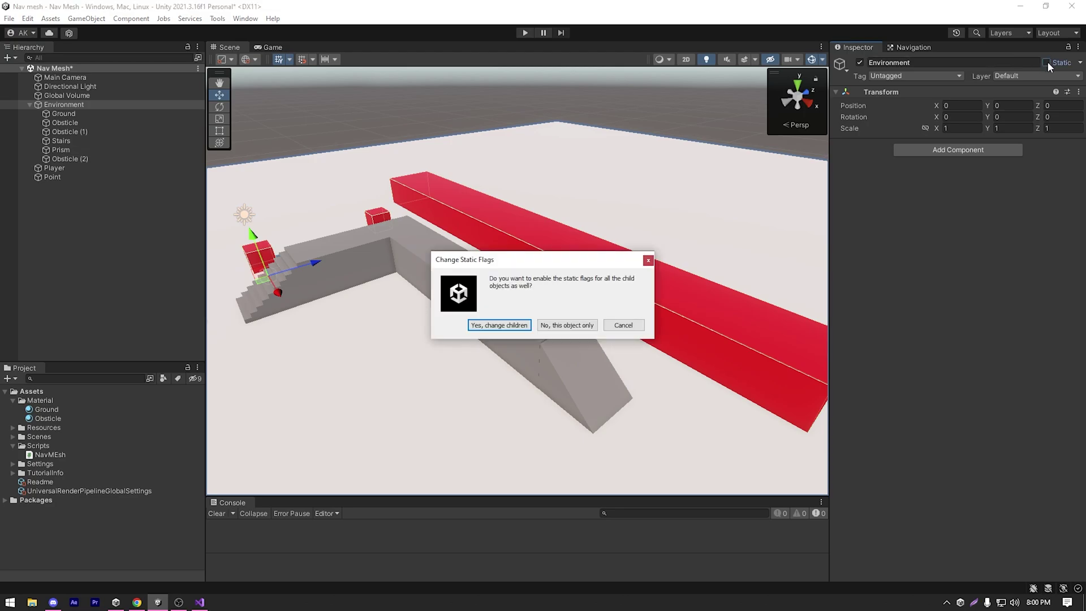
pyautogui.click(487, 325)
# Verify Obsticle (2), Prism, Stairs, Obsticle (1), Obsticle and Ground are now Static.
pyautogui.click(134, 158)
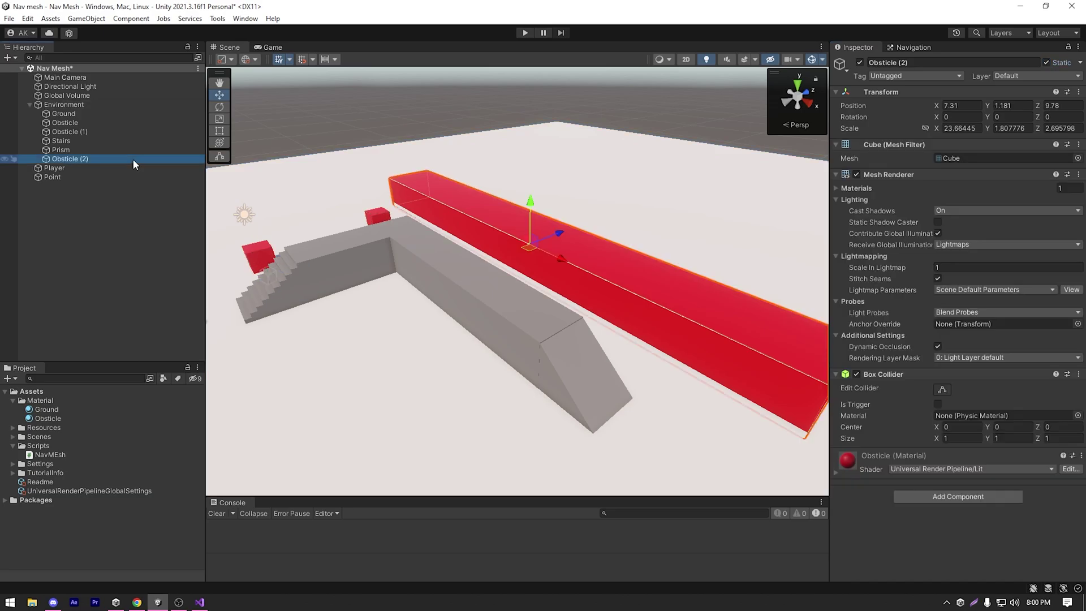
pyautogui.click(130, 150)
pyautogui.click(132, 140)
pyautogui.click(133, 131)
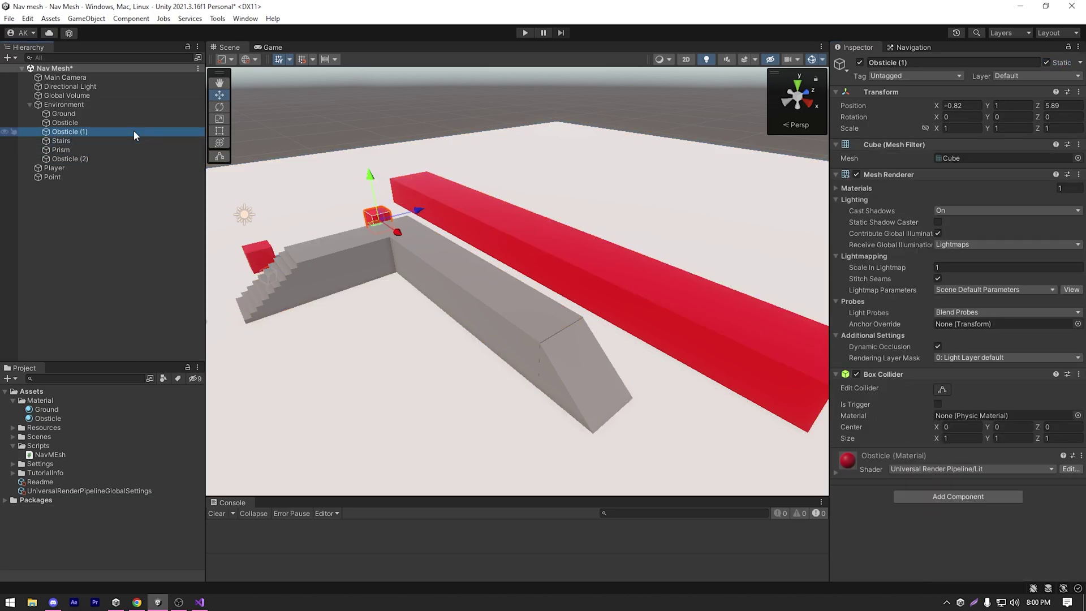
pyautogui.click(132, 122)
pyautogui.click(133, 113)
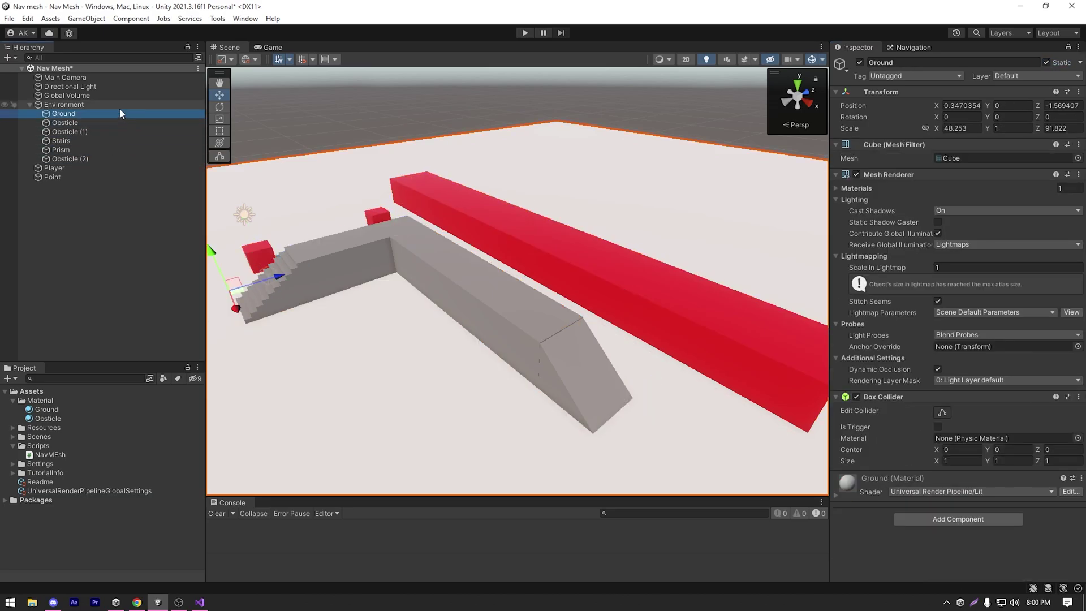
# Rebake the NavMesh and orbit the view over the level toward the red bar.
pyautogui.click(910, 47)
pyautogui.scroll(-3, 657, 221)
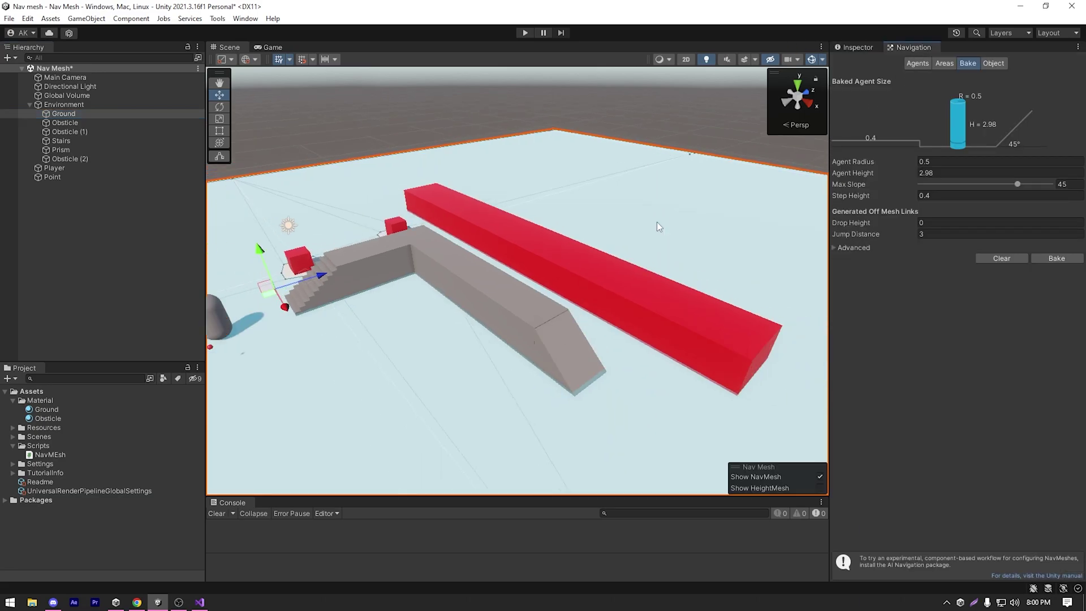
pyautogui.scroll(-3, 570, 293)
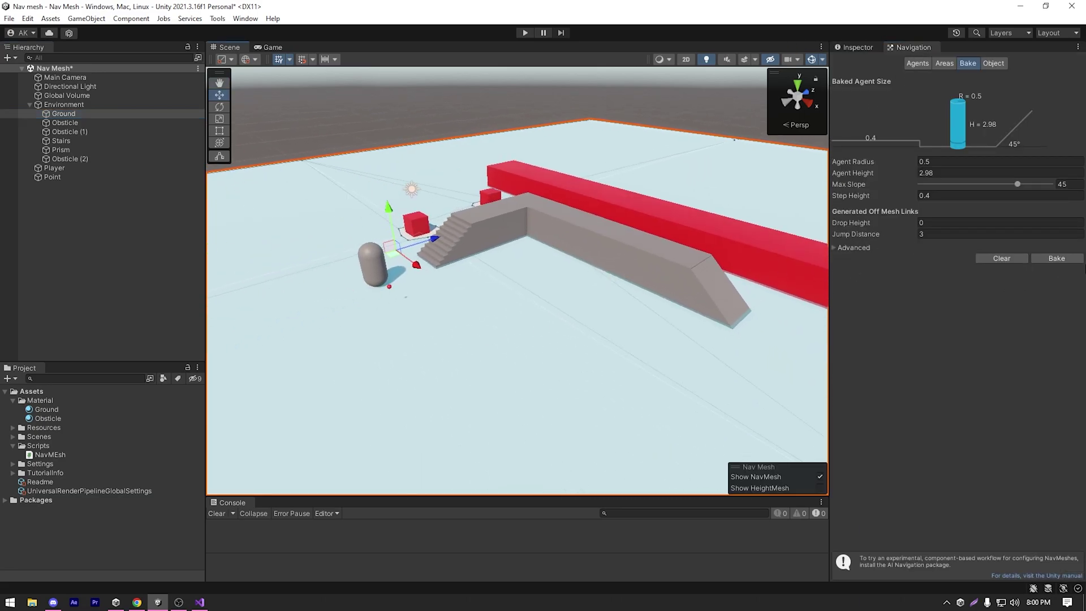
pyautogui.click(1070, 259)
pyautogui.scroll(2, 593, 208)
pyautogui.keyDown('alt'); pyautogui.moveTo(589, 208); pyautogui.dragTo(647, 223); pyautogui.keyUp('alt')
pyautogui.moveTo(544, 260)
pyautogui.keyDown('alt'); pyautogui.mouseDown()
pyautogui.moveTo(504, 318)
pyautogui.moveTo(629, 215)
pyautogui.moveTo(582, 248)
pyautogui.moveTo(671, 282)
pyautogui.moveTo(597, 260)
pyautogui.moveTo(526, 255)
pyautogui.mouseUp(); pyautogui.keyUp('alt')
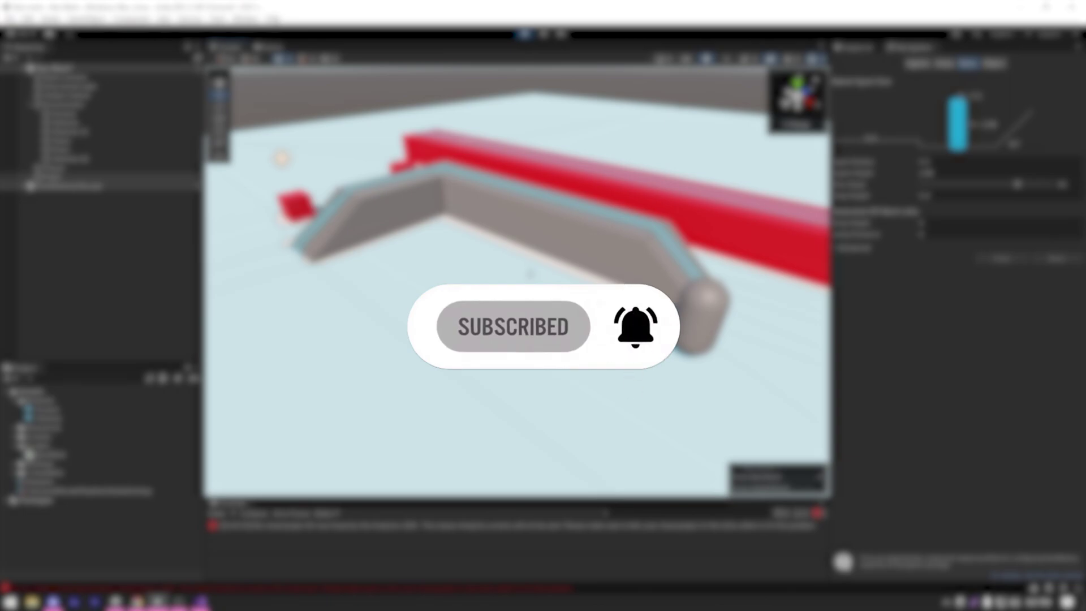
# Move the target Point onto the wall top and widen Agent Radius to 0.65.
pyautogui.moveTo(756, 340); pyautogui.dragTo(568, 242)
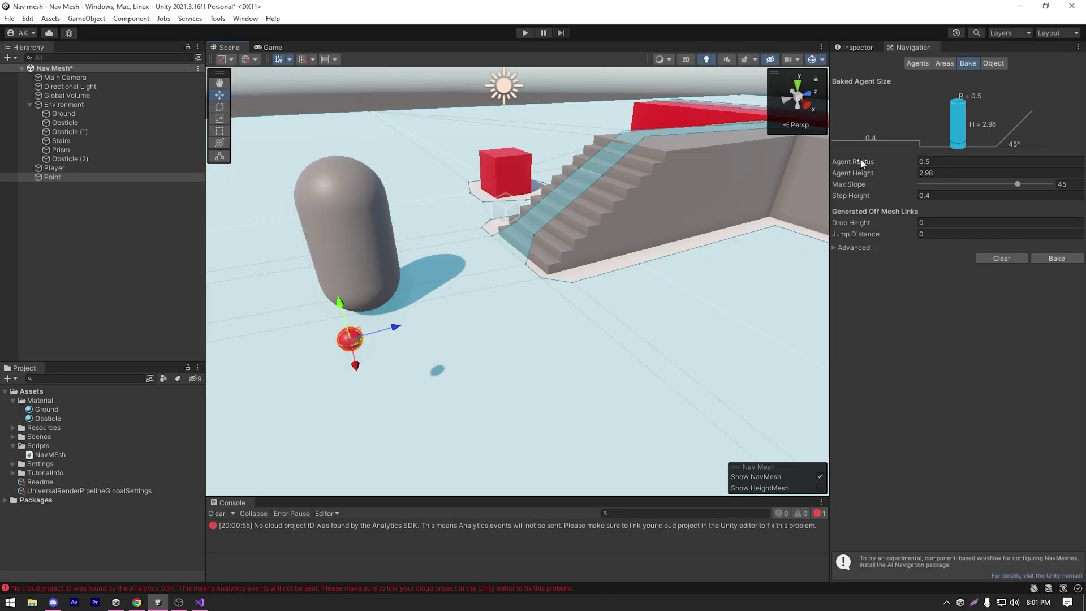
pyautogui.click(912, 162)
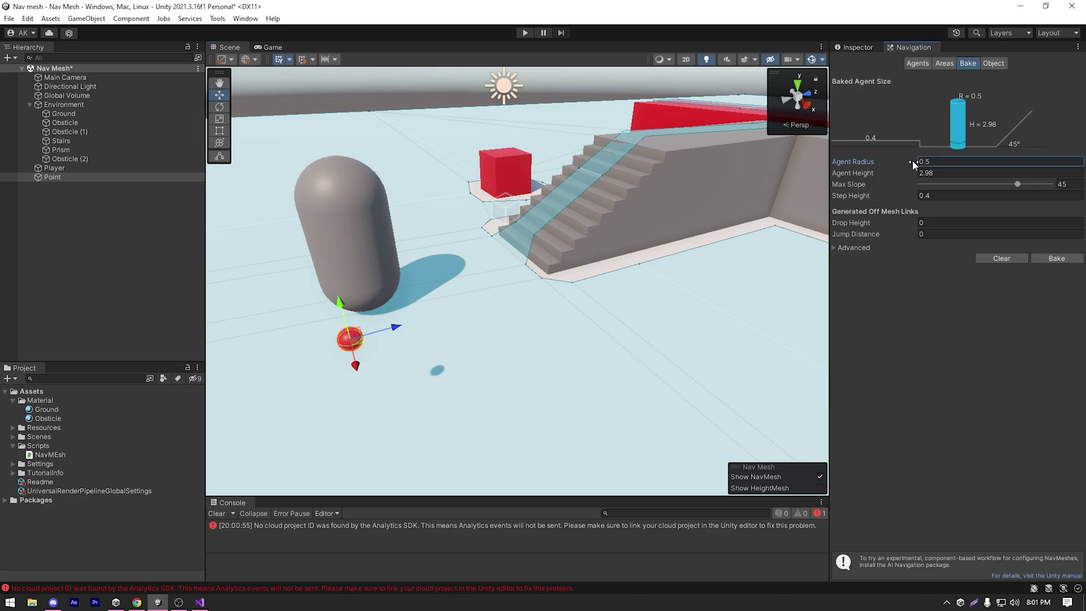
pyautogui.moveTo(913, 161); pyautogui.dragTo(917, 158)
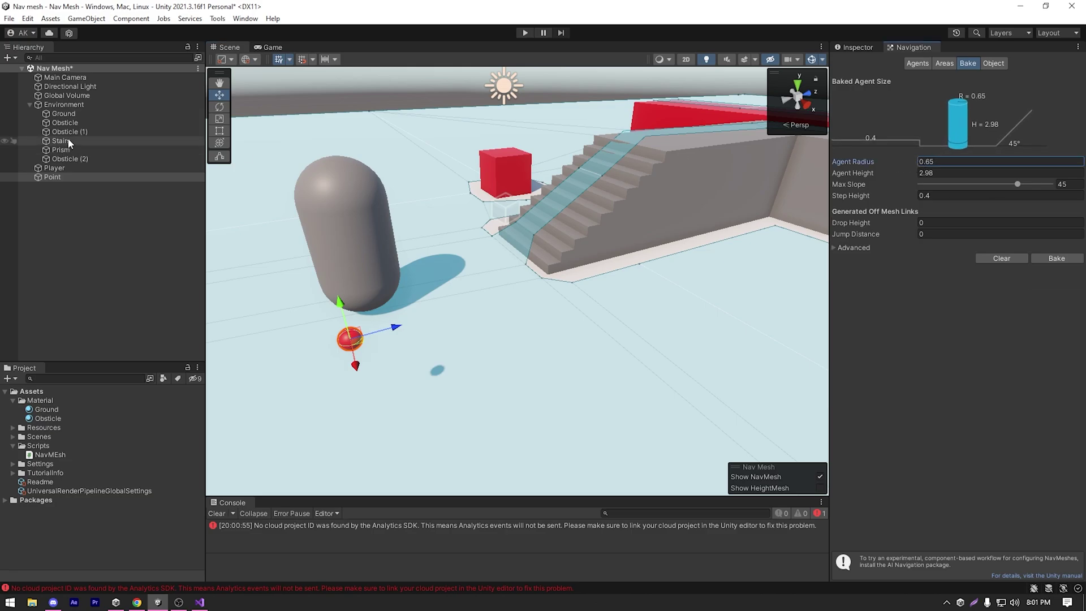
pyautogui.click(73, 167)
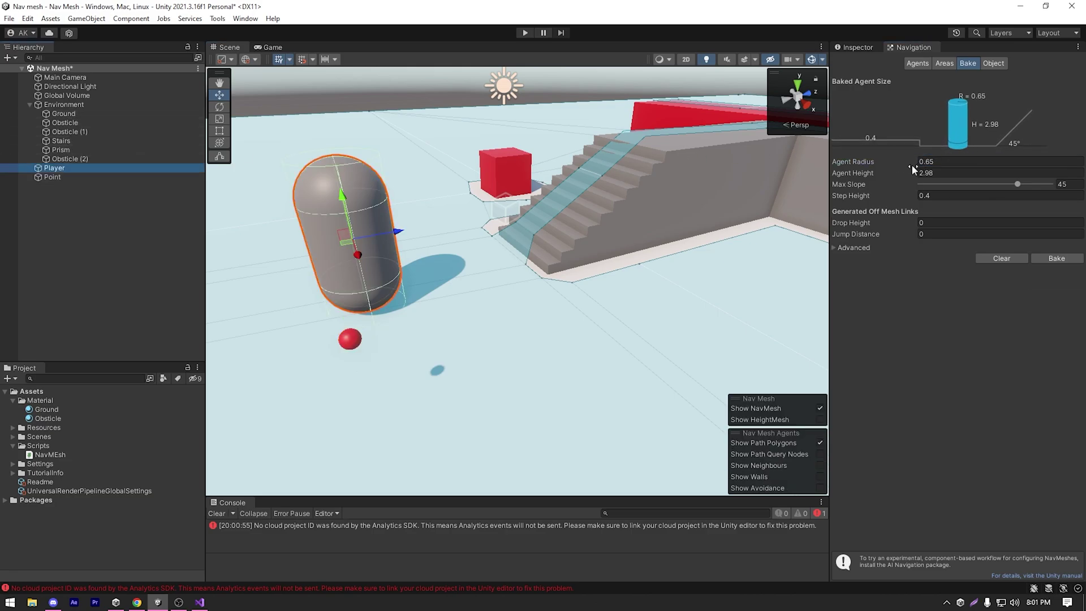
# Widen Agent Radius to about 0.91, then reset it to 0.5.
pyautogui.moveTo(912, 165); pyautogui.dragTo(946, 148)
pyautogui.press('Down')
pyautogui.write('0.5')
pyautogui.press('Return')
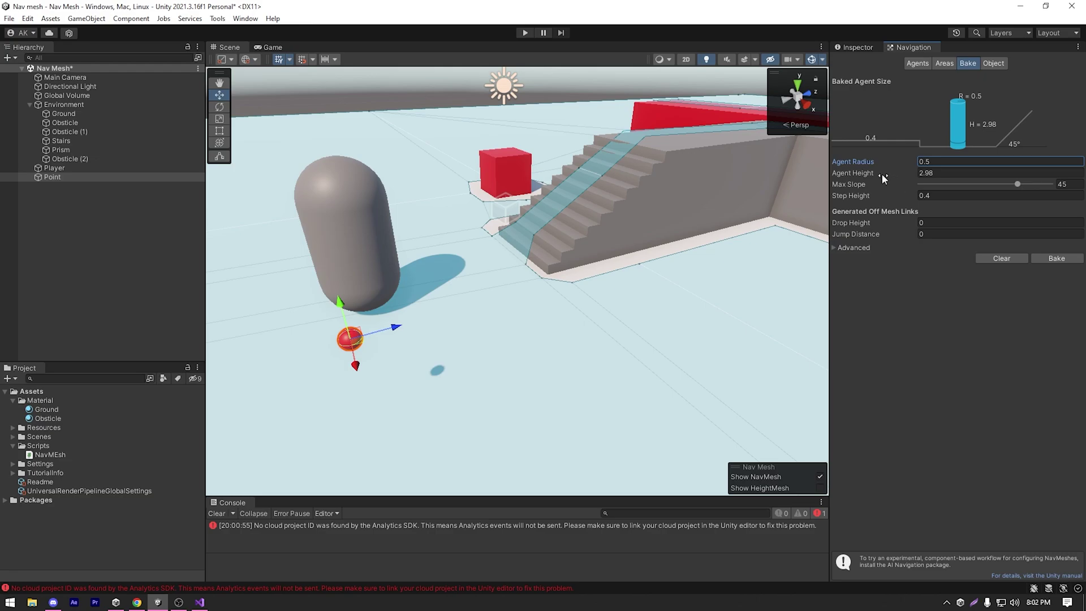
pyautogui.moveTo(886, 162); pyautogui.dragTo(898, 196)
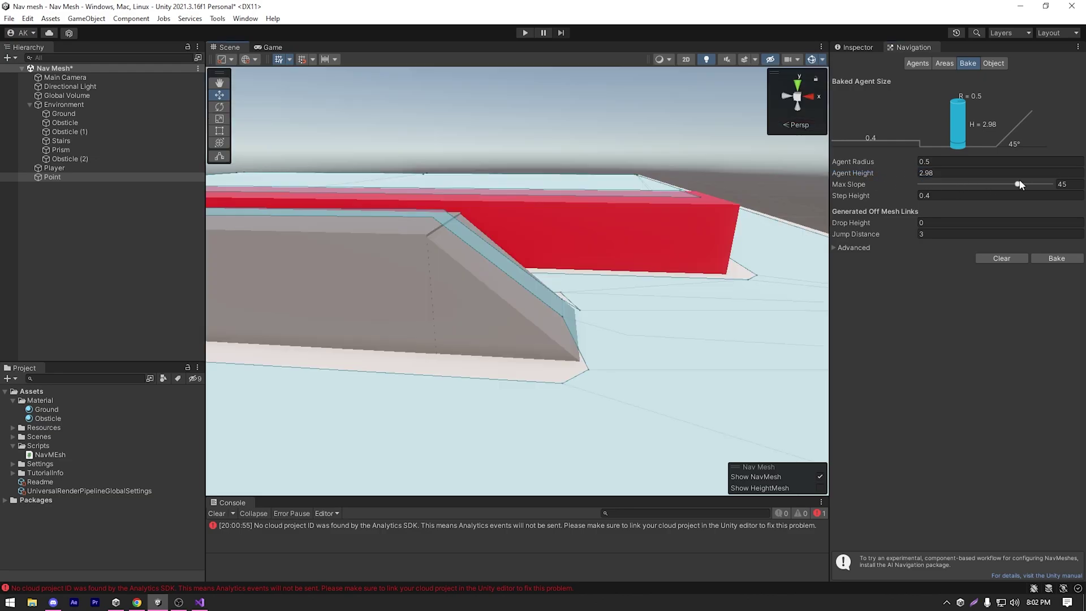
# Try a lower Max Slope, set Jump Distance to 0, and rebake the NavMesh.
pyautogui.moveTo(1017, 185); pyautogui.dragTo(984, 186)
pyautogui.click(1057, 260)
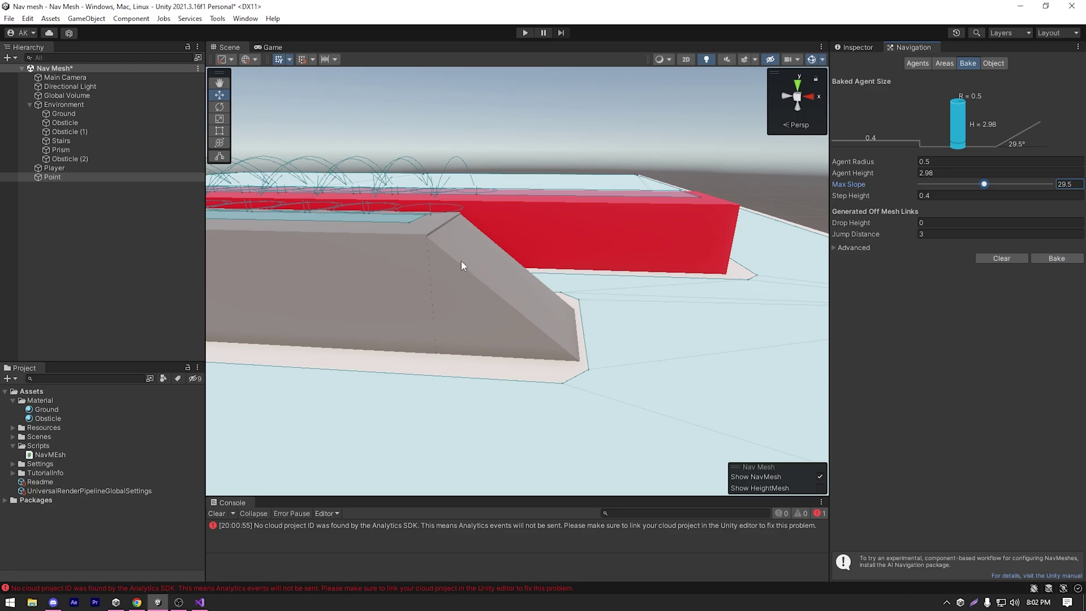
pyautogui.click(933, 234)
pyautogui.write('0')
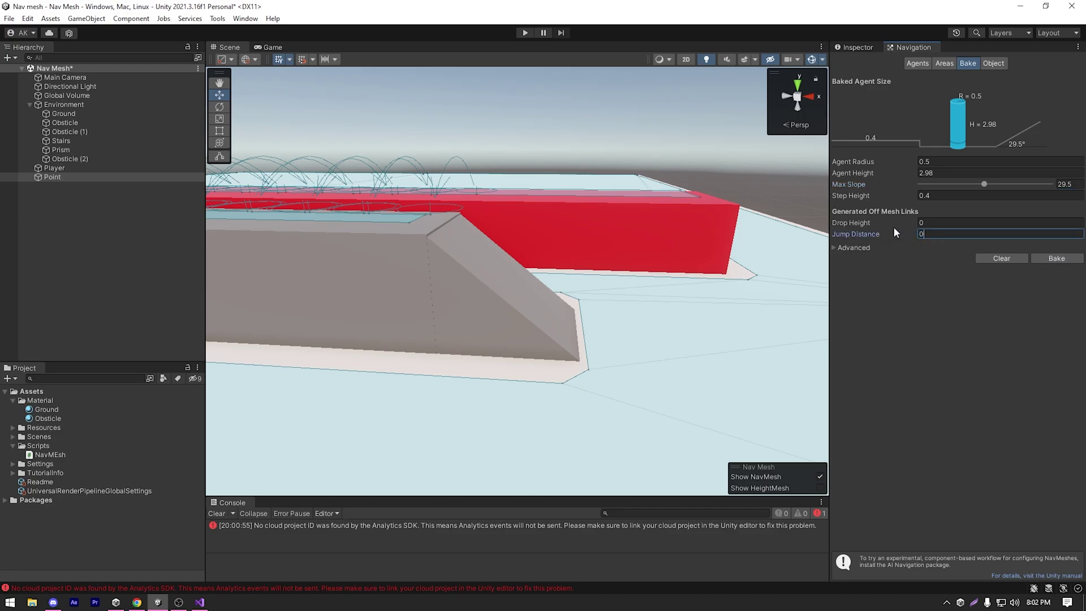
pyautogui.click(1057, 258)
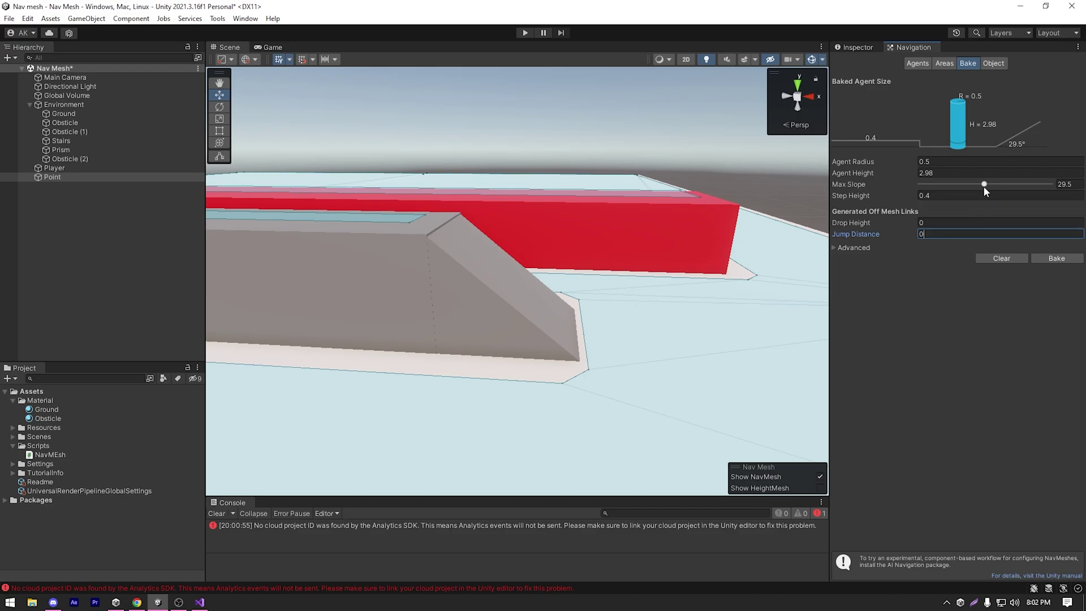
# Raise Max Slope to 46.2, drop Step Height to 0.05, and inspect the stairs.
pyautogui.moveTo(984, 184); pyautogui.dragTo(1013, 188)
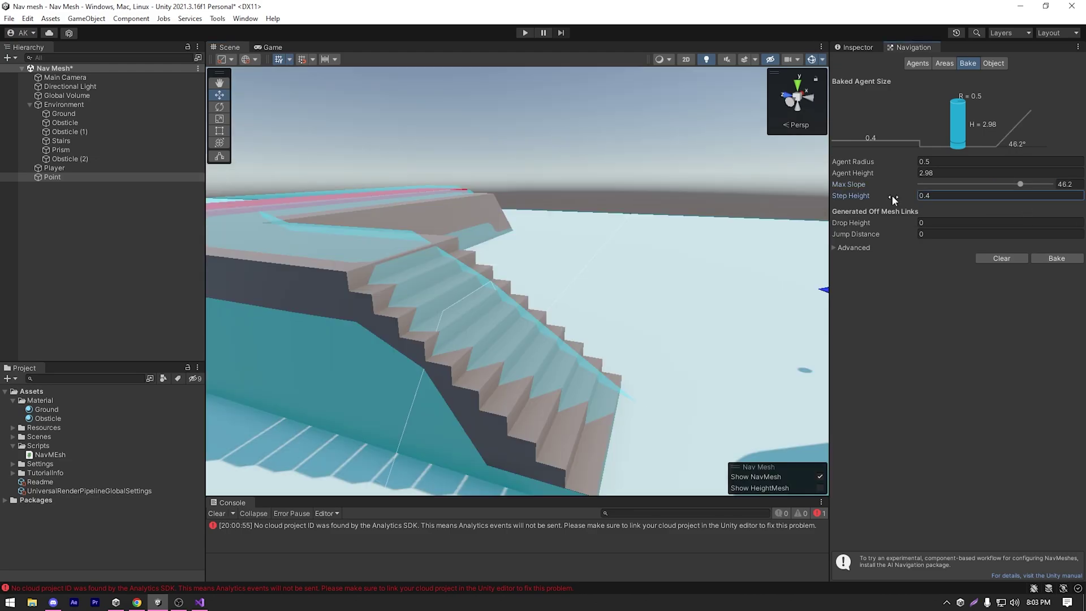
pyautogui.moveTo(892, 195); pyautogui.dragTo(885, 195)
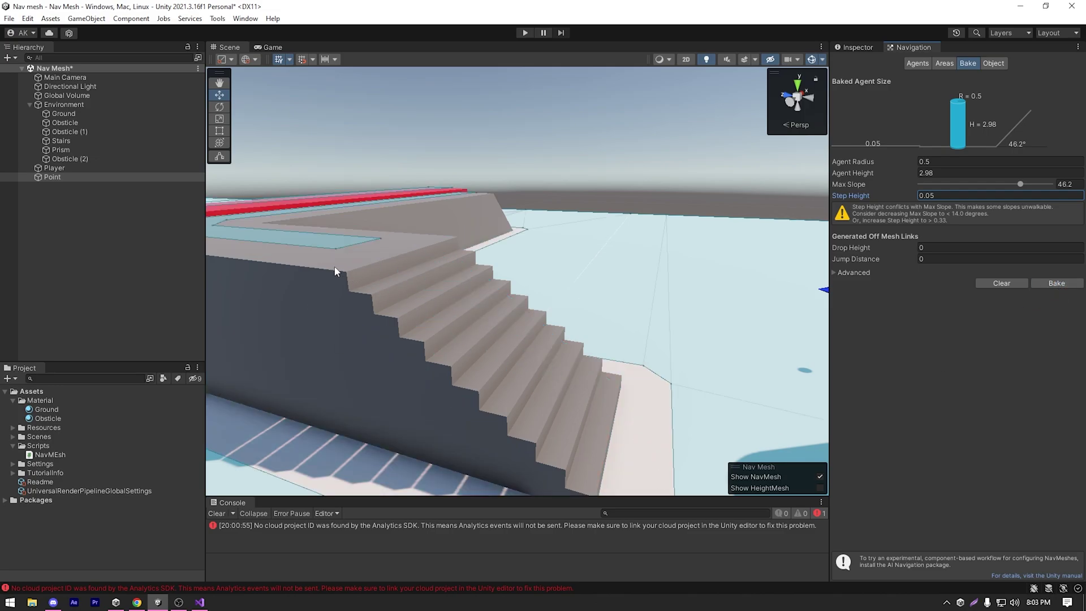
pyautogui.moveTo(453, 339); pyautogui.dragTo(527, 332, button='right')
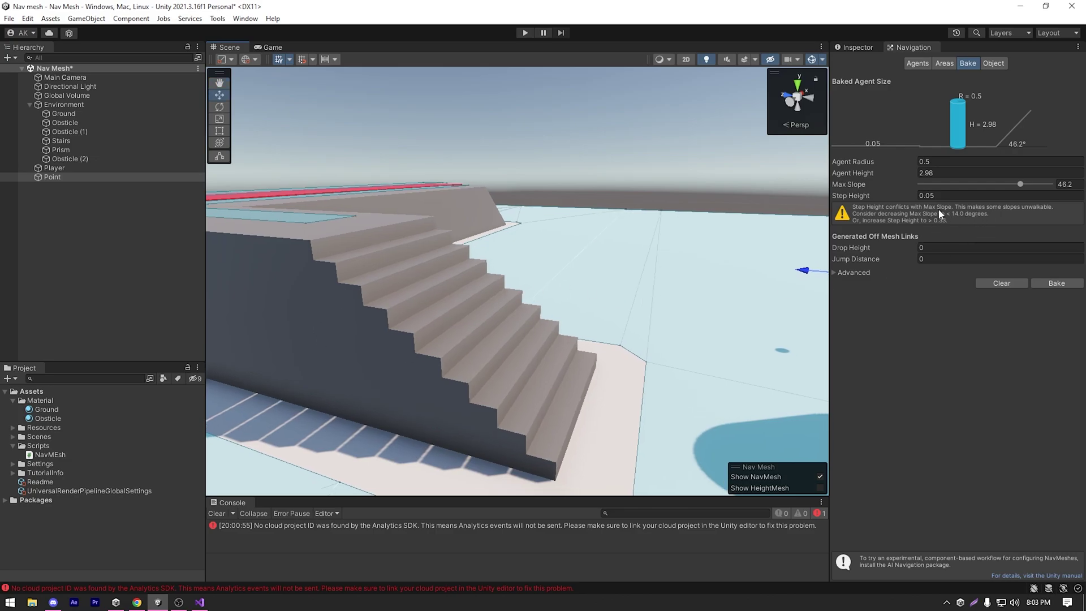
# Restore Step Height to 0.4 and study the red wall and stairs block from several angles.
pyautogui.hotkey('ctrl', 'z')
pyautogui.press('f')
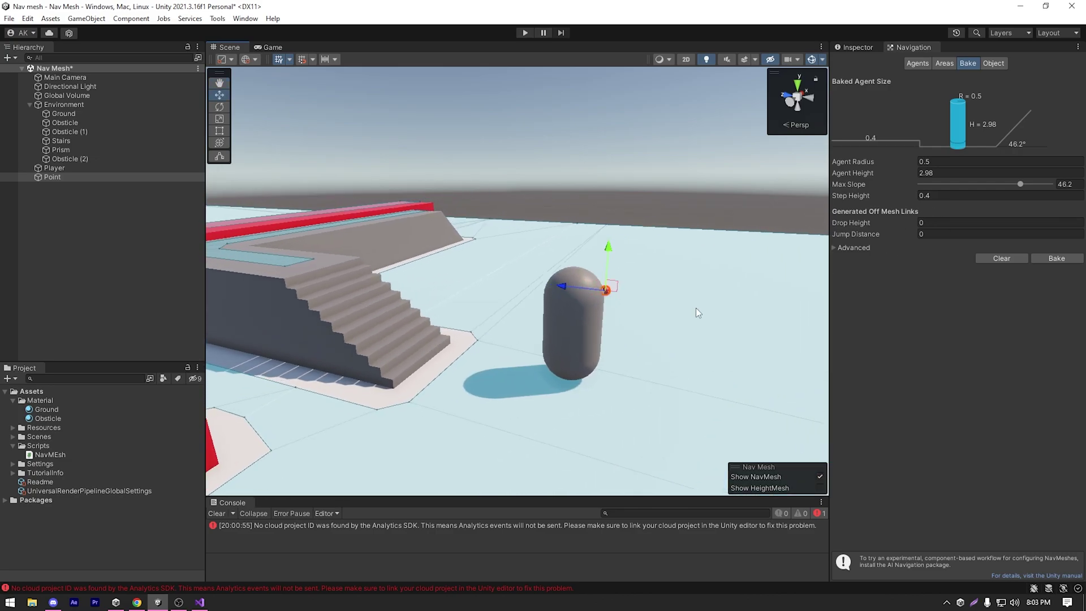
pyautogui.moveTo(701, 307); pyautogui.dragTo(708, 158, button='right')
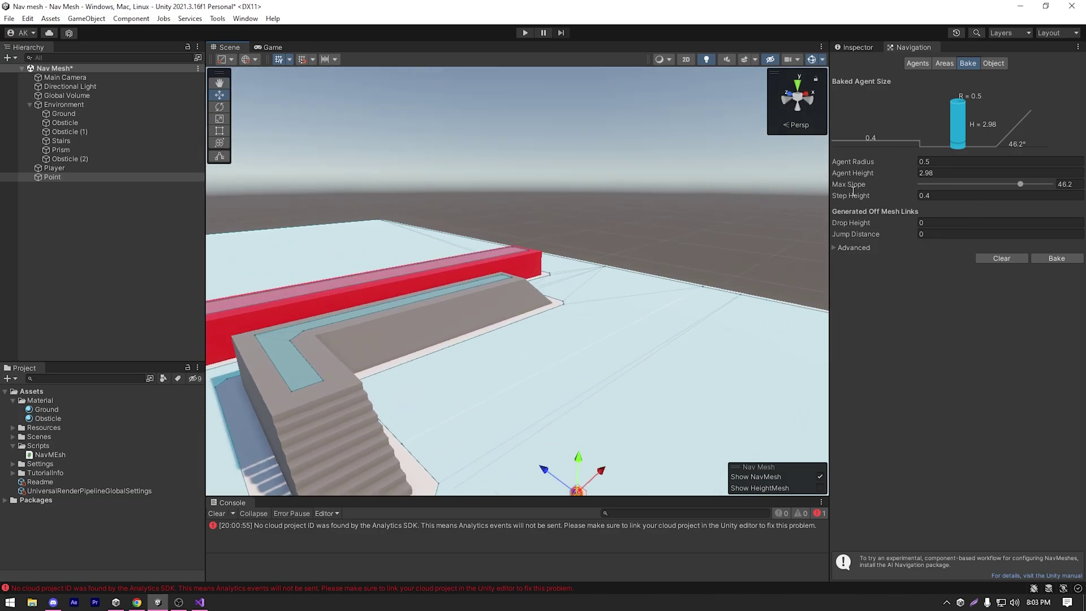
pyautogui.scroll(-5, 593, 253)
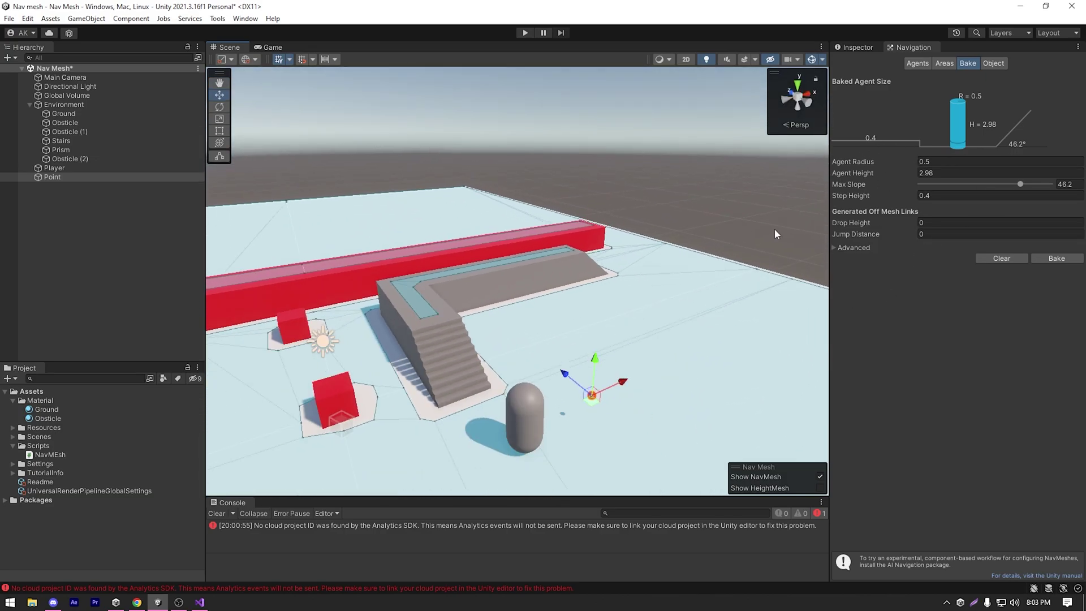
pyautogui.moveTo(444, 238); pyautogui.dragTo(545, 228, button='right')
pyautogui.moveTo(545, 228); pyautogui.dragTo(475, 212, button='middle')
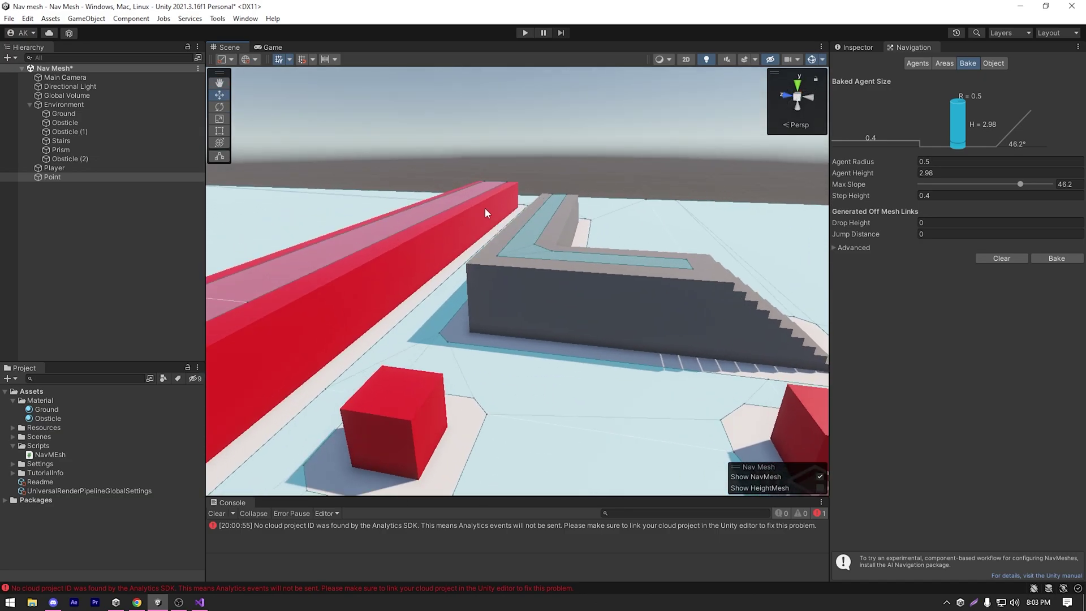
pyautogui.moveTo(486, 212); pyautogui.dragTo(535, 280, button='right')
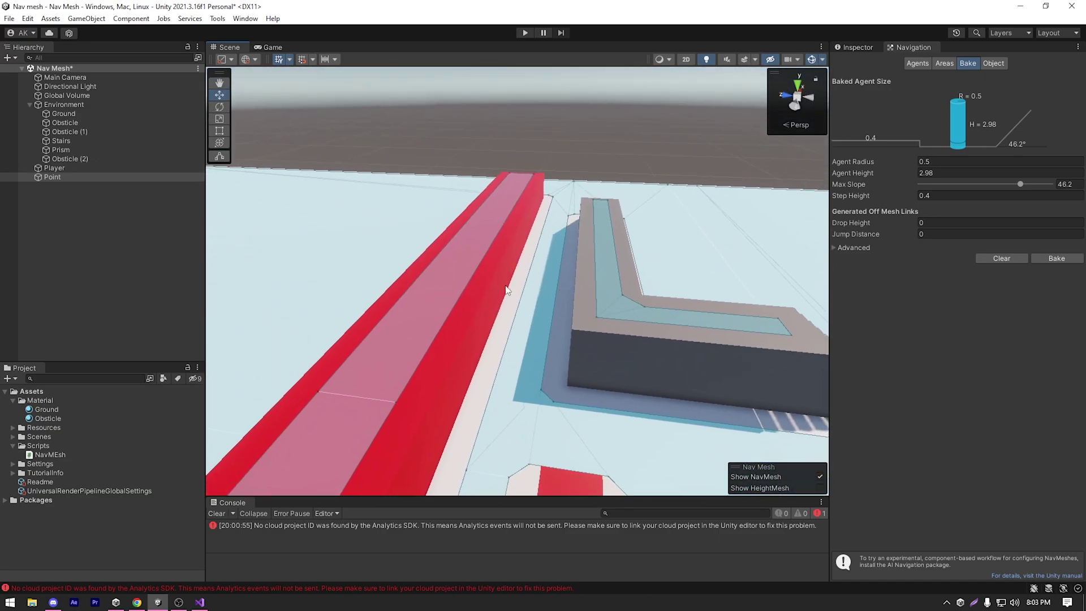
pyautogui.moveTo(590, 236); pyautogui.dragTo(443, 224, button='right')
pyautogui.moveTo(500, 252); pyautogui.dragTo(559, 383, button='right')
pyautogui.moveTo(511, 313); pyautogui.dragTo(467, 301, button='right')
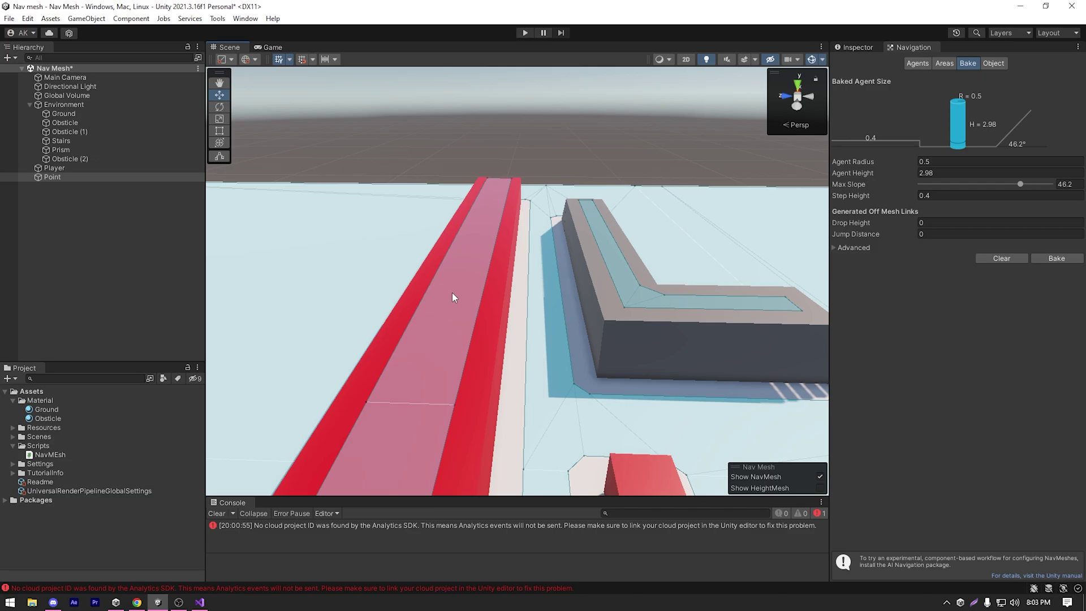
# Set Jump Distance to 5, rebake to add jump links, and start the game.
pyautogui.click(946, 234)
pyautogui.write('5')
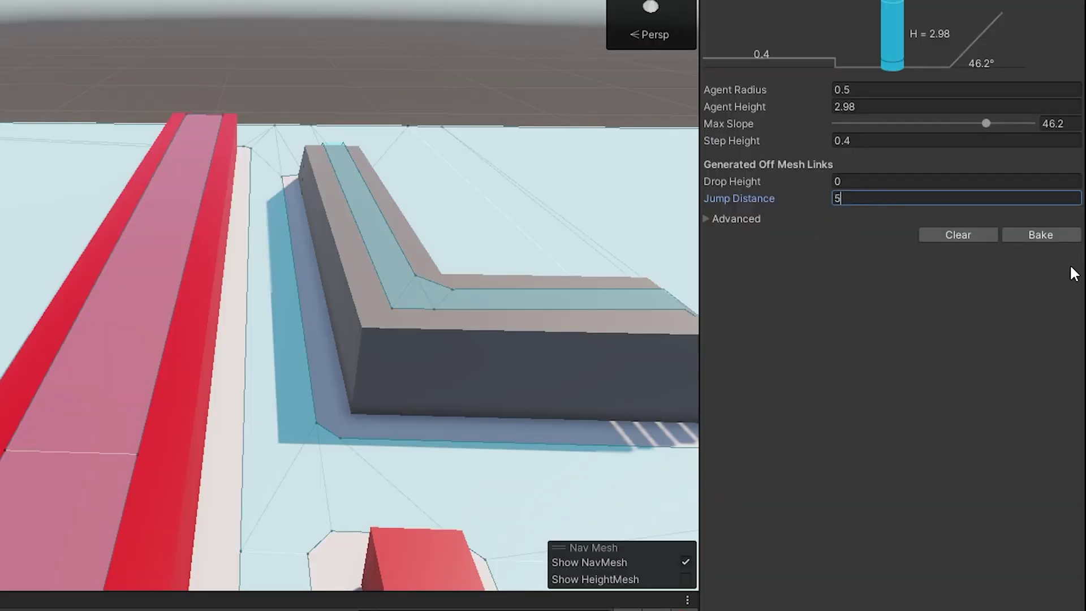
pyautogui.click(1058, 237)
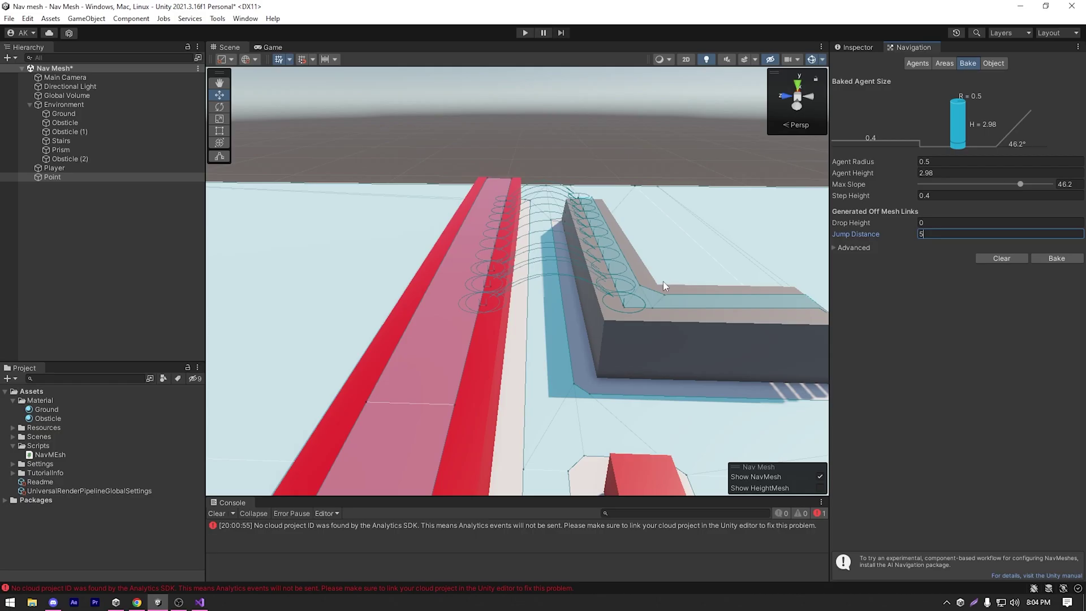
pyautogui.keyDown('alt'); pyautogui.moveTo(673, 239); pyautogui.dragTo(554, 215); pyautogui.keyUp('alt')
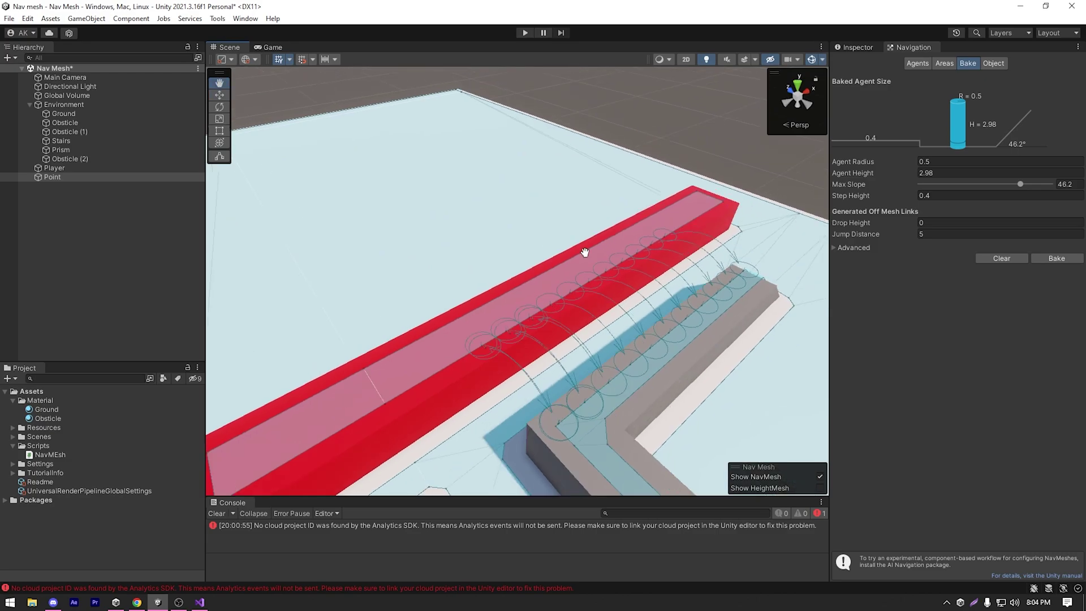
pyautogui.click(525, 32)
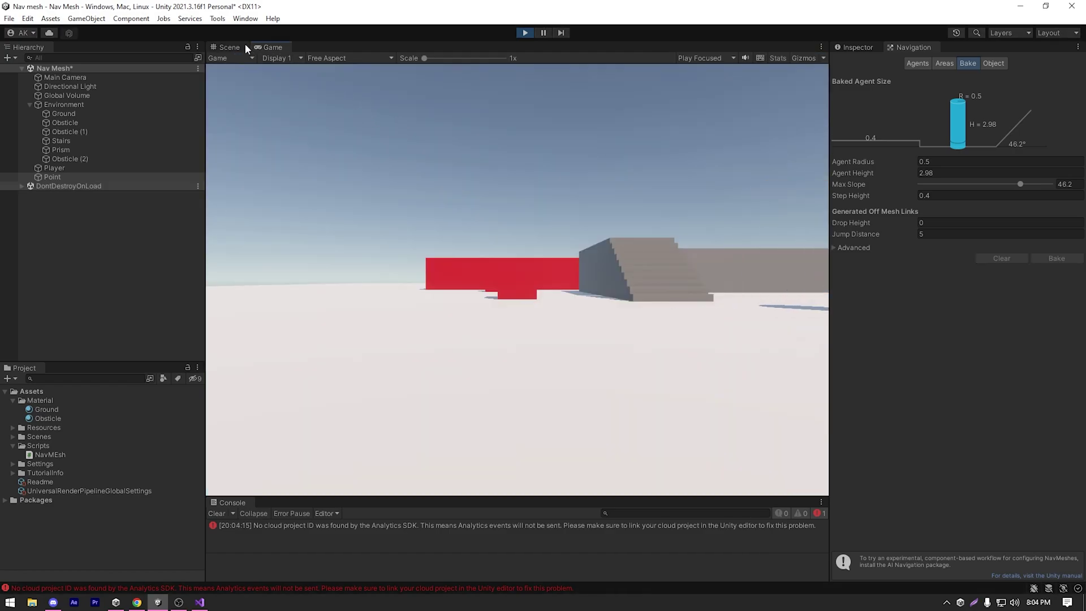
# In the Scene view, frame the target Point and move it onto the red wall.
pyautogui.click(244, 46)
pyautogui.keyDown('alt'); pyautogui.moveTo(623, 226); pyautogui.dragTo(368, 216); pyautogui.keyUp('alt')
pyautogui.click(103, 176)
pyautogui.press('f')
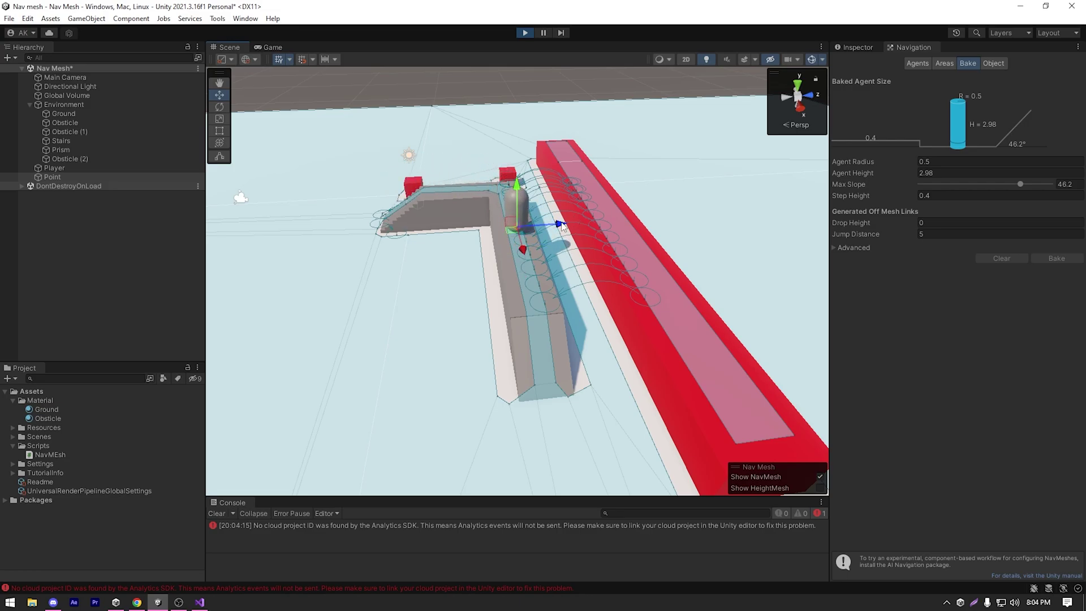
pyautogui.moveTo(567, 224); pyautogui.dragTo(666, 224)
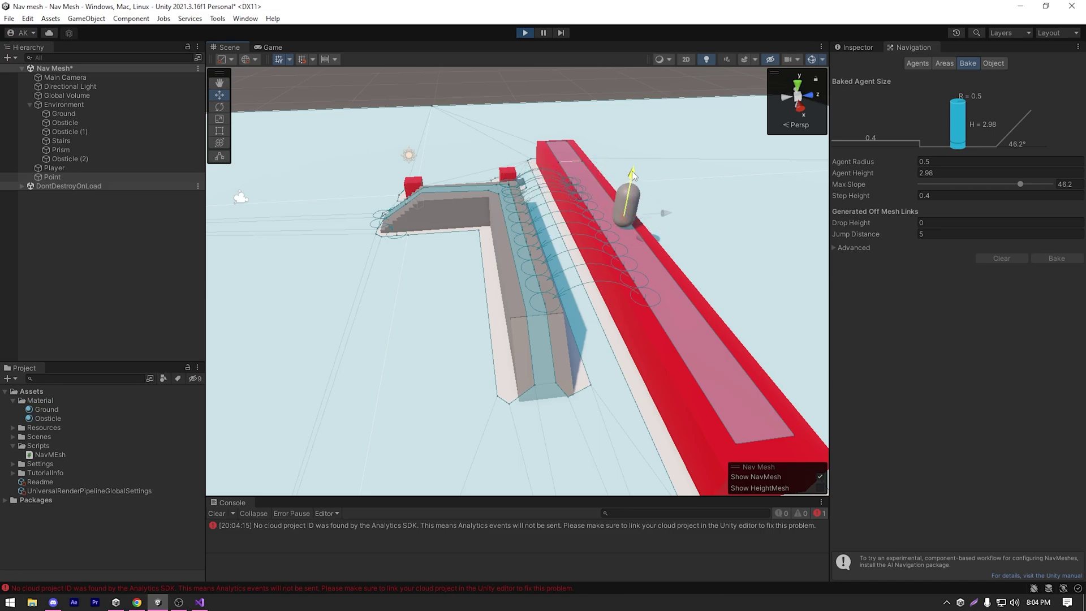
# Move the Point back off the red wall, then stop and restart the game.
pyautogui.moveTo(683, 227); pyautogui.dragTo(670, 206, button='right')
pyautogui.moveTo(650, 218); pyautogui.dragTo(610, 237)
pyautogui.moveTo(615, 309)
pyautogui.mouseDown()
pyautogui.moveTo(531, 303)
pyautogui.moveTo(618, 299)
pyautogui.mouseUp()
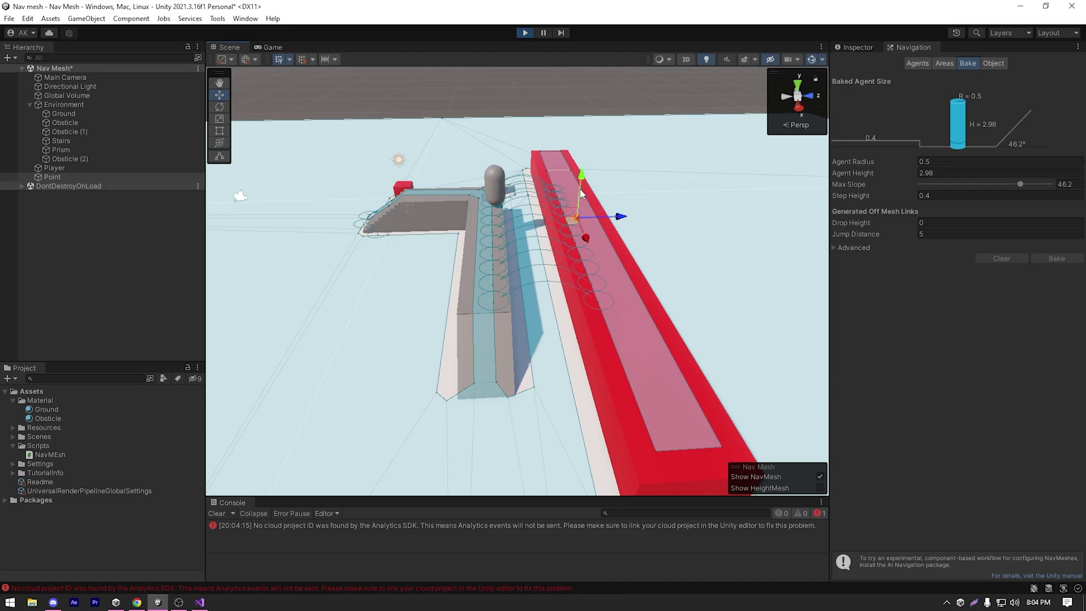
pyautogui.click(526, 33)
pyautogui.keyDown('alt'); pyautogui.moveTo(497, 336); pyautogui.dragTo(402, 322); pyautogui.keyUp('alt')
pyautogui.hotkey('ctrl', 'p')
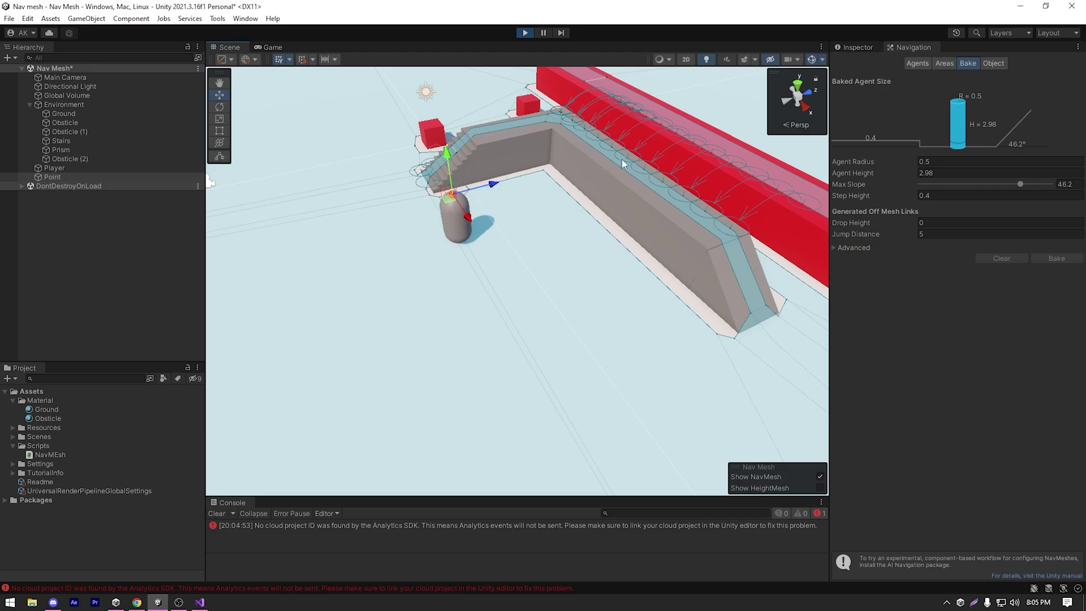
# Set Drop Height to 5, rebake with drop links, and restart the game.
pyautogui.hotkey('ctrl', 'p')
pyautogui.click(962, 222)
pyautogui.write('5')
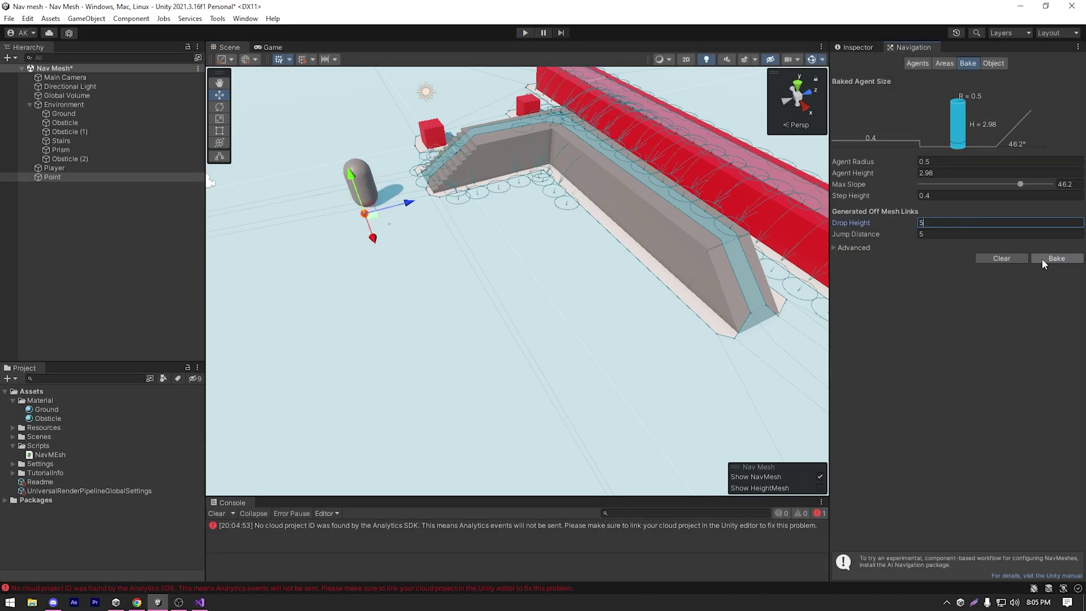
pyautogui.click(1053, 259)
pyautogui.hotkey('ctrl', 'p')
# Reselect the target Point and drag it so the player walks up the stairs.
pyautogui.moveTo(378, 335); pyautogui.dragTo(546, 266)
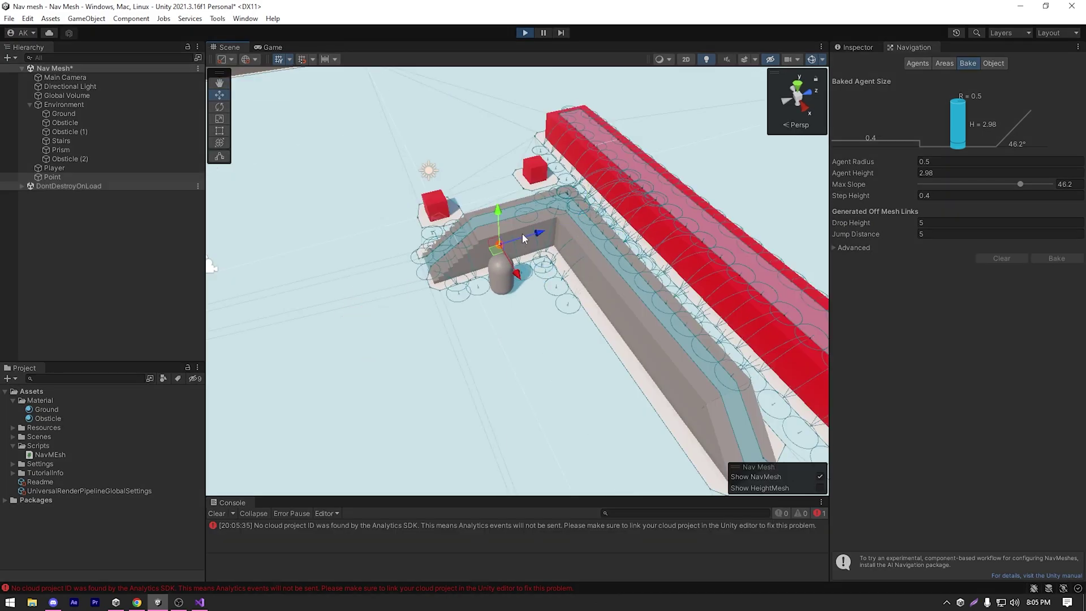
pyautogui.click(550, 229)
pyautogui.click(498, 244)
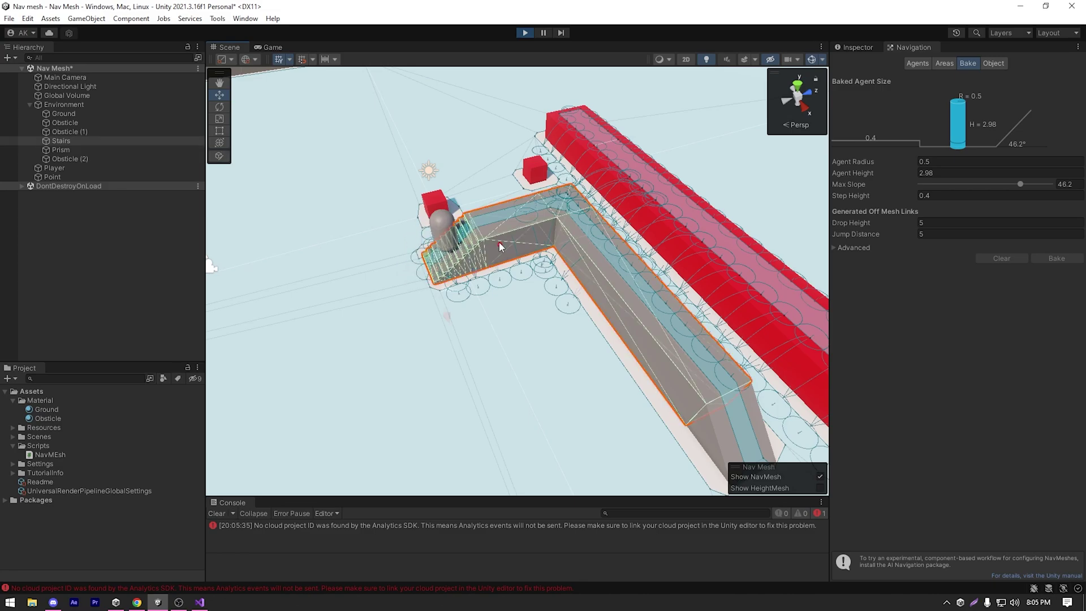
pyautogui.click(498, 244)
pyautogui.moveTo(515, 274); pyautogui.dragTo(524, 233)
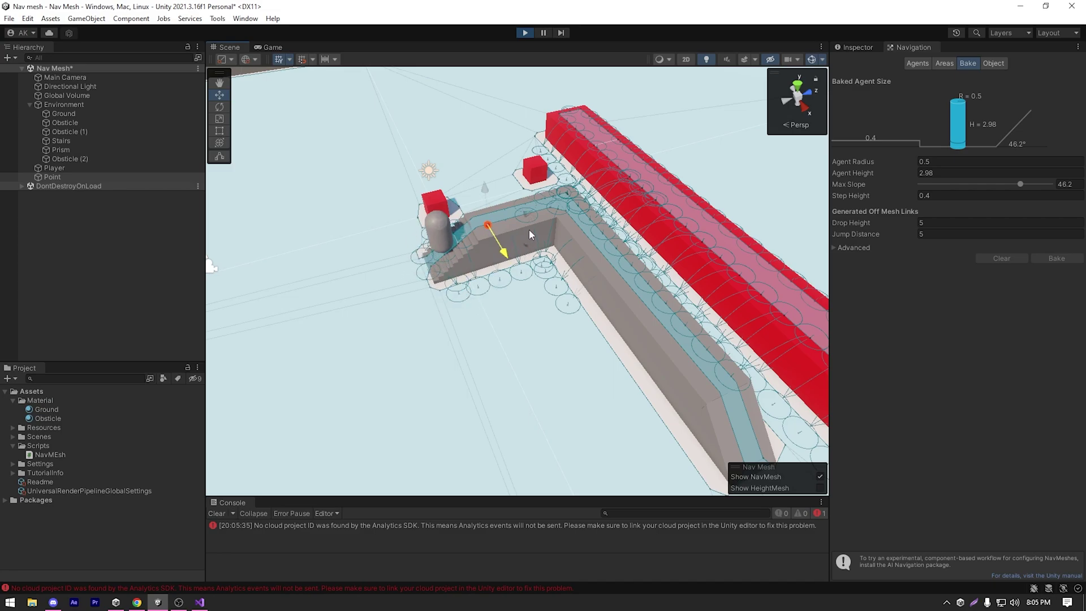
# Stop the game and expand the Advanced bake settings showing min region area 2.
pyautogui.scroll(-3, 565, 209)
pyautogui.scroll(10, 603, 192)
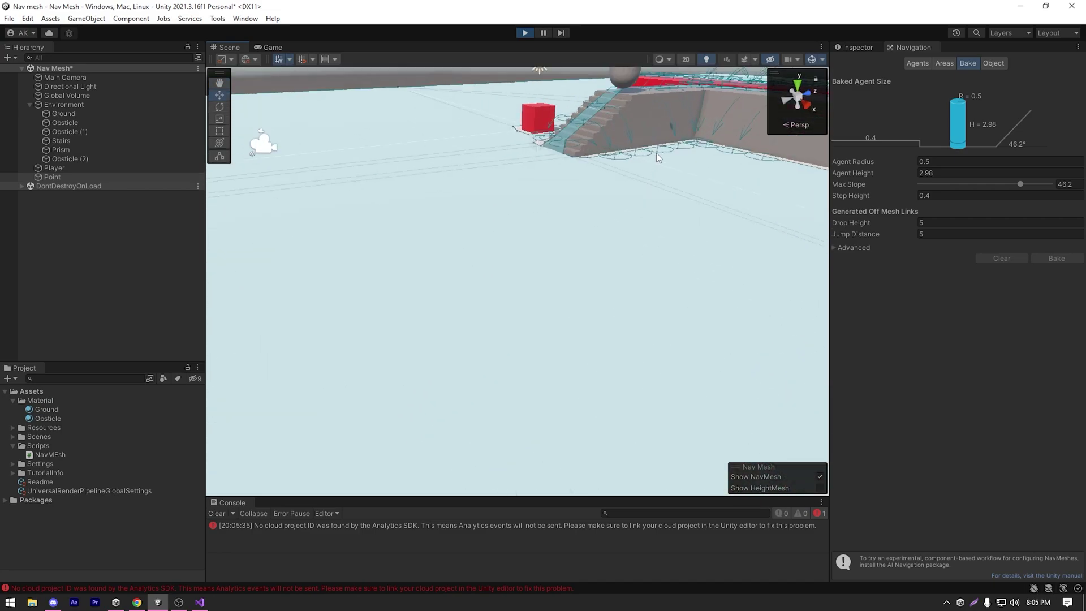
pyautogui.scroll(-5, 653, 141)
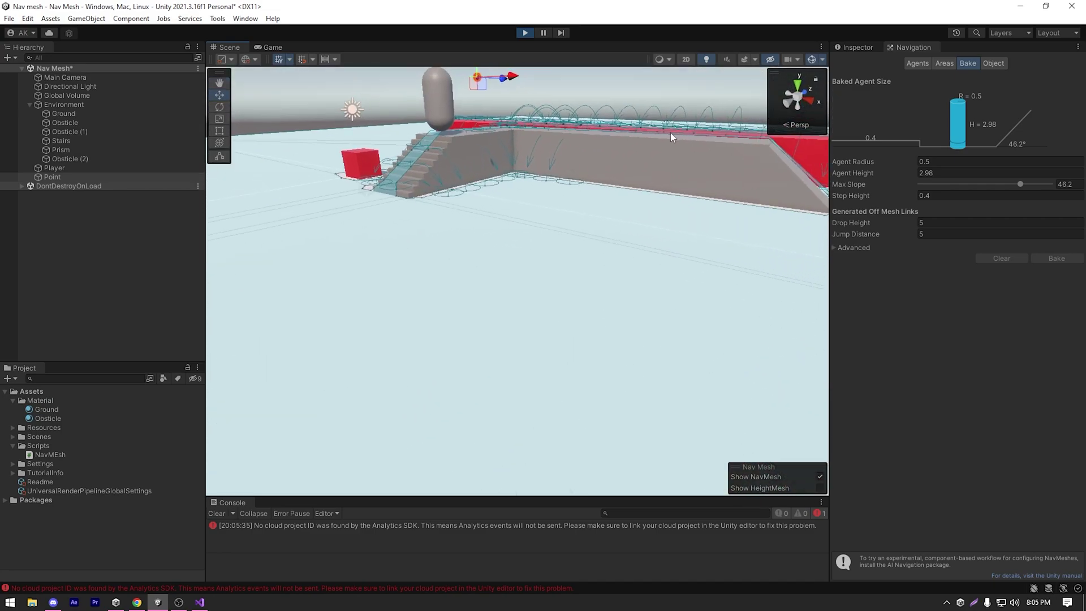
pyautogui.scroll(4, 616, 168)
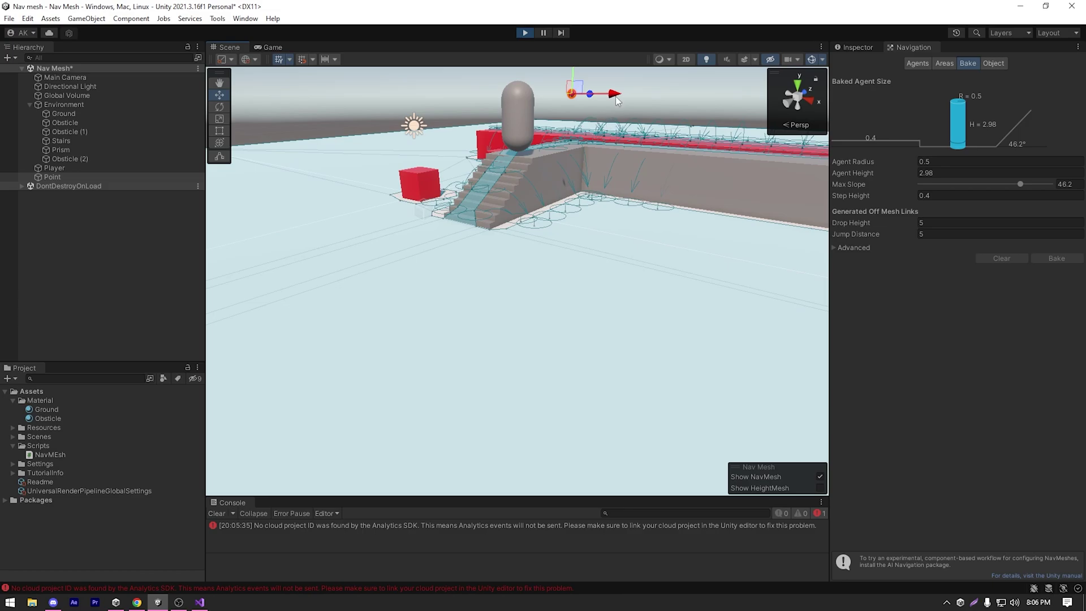
pyautogui.hotkey('ctrl', 'p')
pyautogui.click(844, 247)
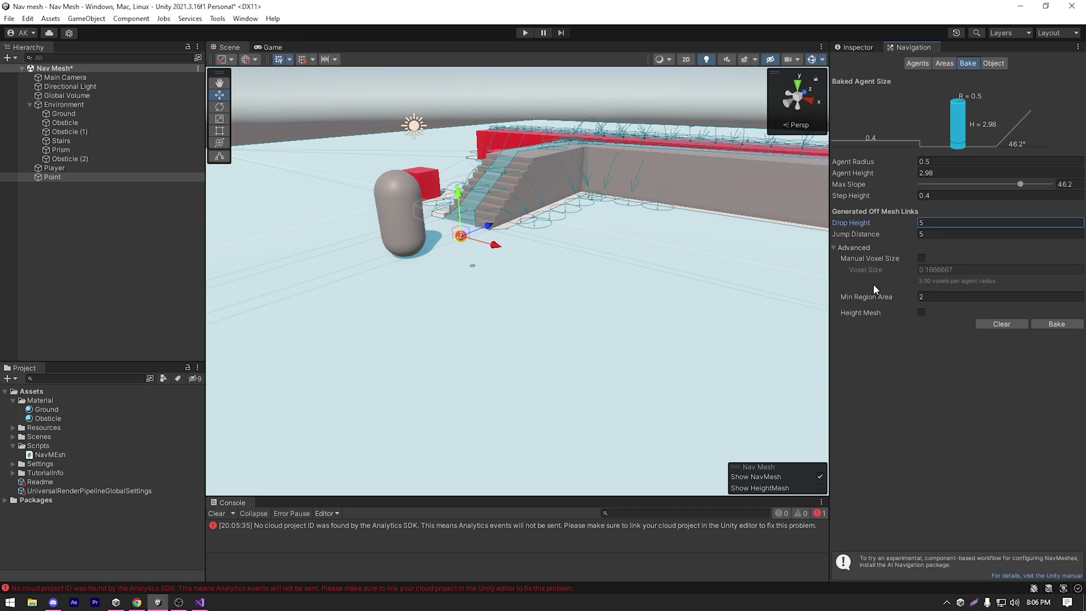
# Collapse Advanced, select the Player, and show its Nav Mesh Agent Agent Type list.
pyautogui.click(851, 249)
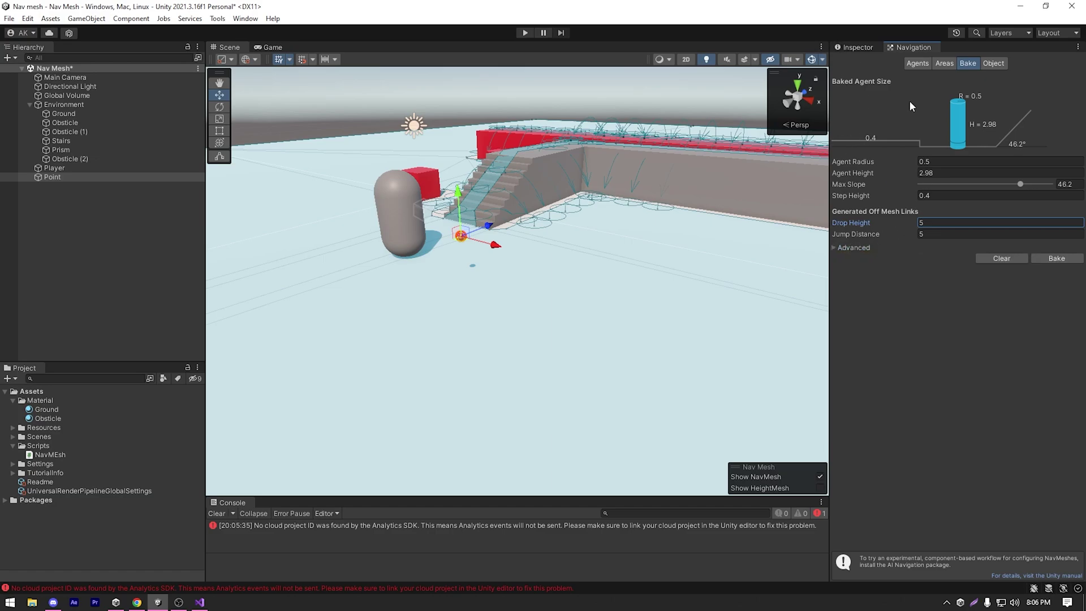
pyautogui.click(142, 168)
pyautogui.click(855, 47)
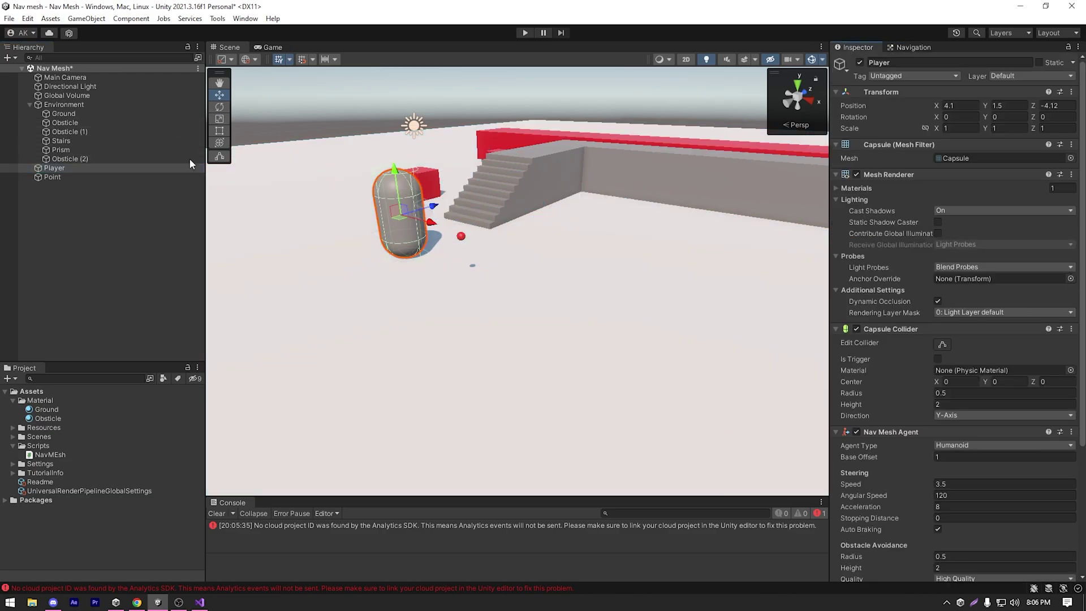
pyautogui.scroll(-5, 911, 229)
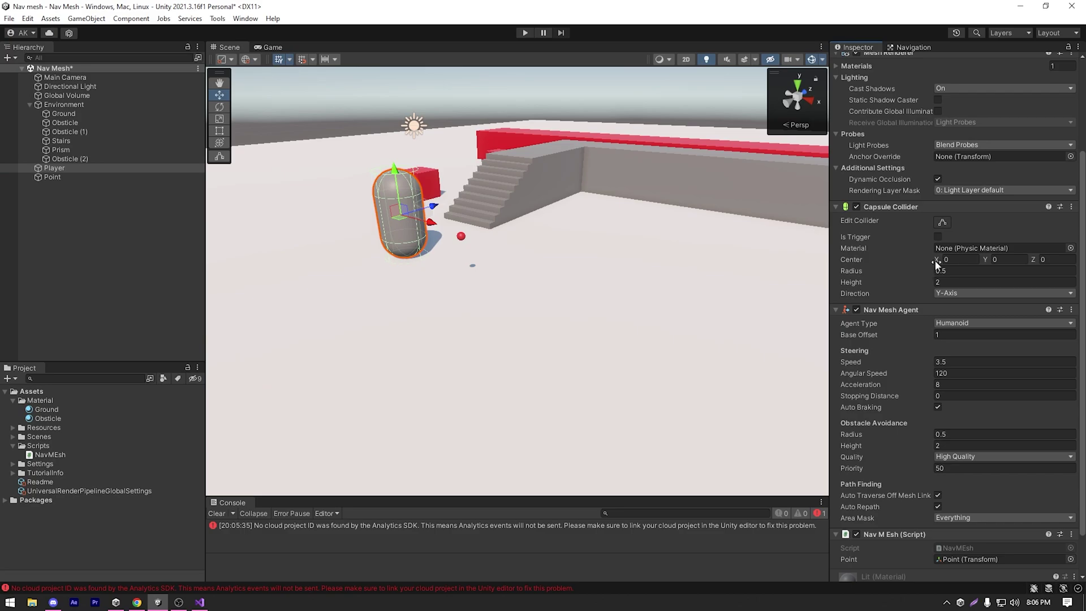
pyautogui.click(972, 325)
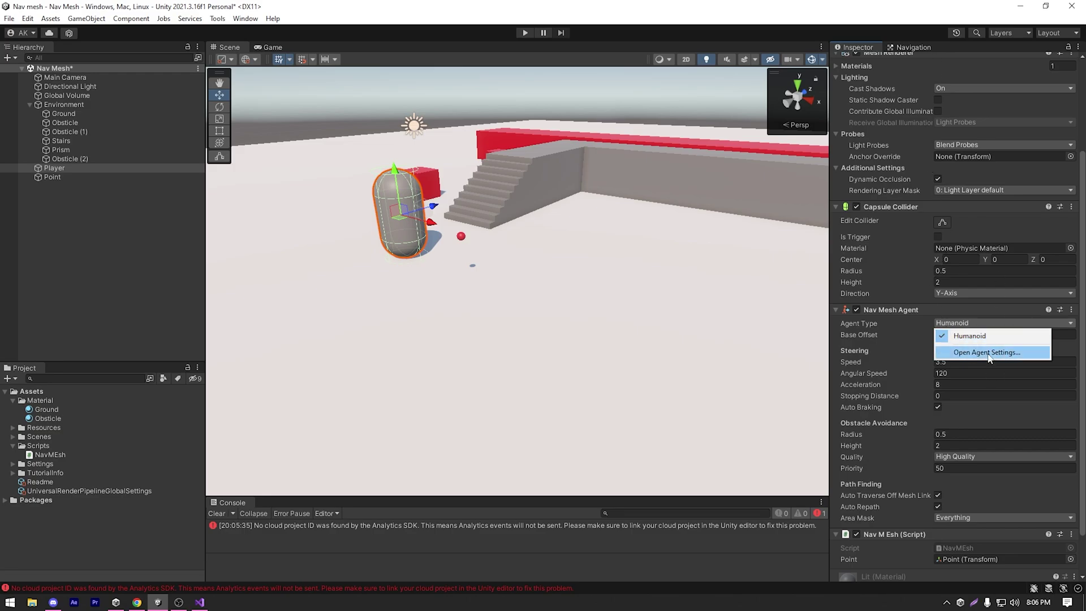
# Add a New Agent type under Navigation Agents with max slope 32.2 and height 2.73.
pyautogui.click(894, 49)
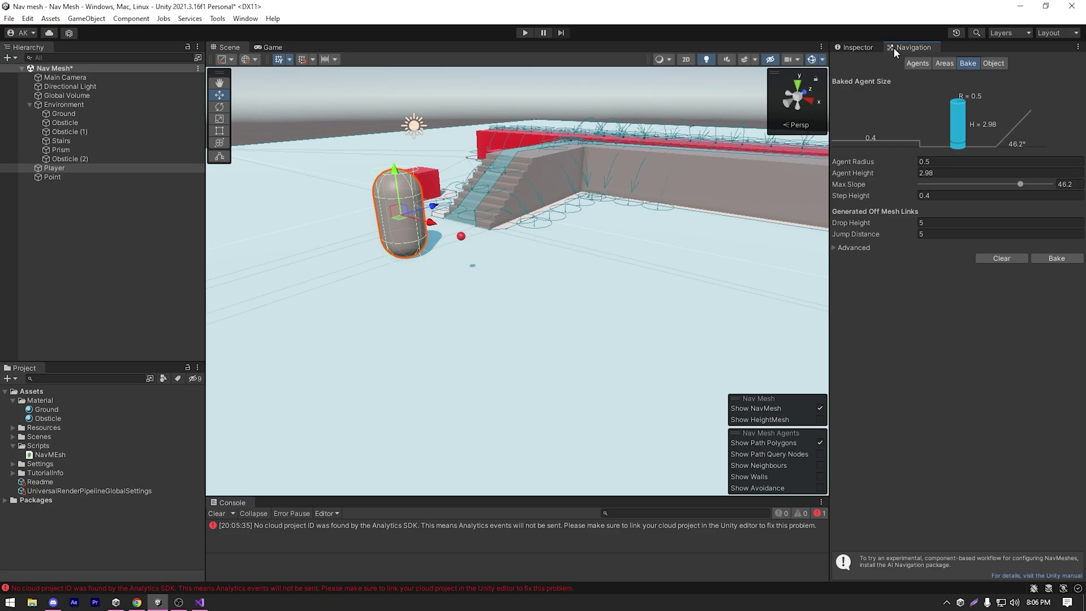
pyautogui.click(916, 64)
pyautogui.moveTo(739, 112); pyautogui.dragTo(695, 226, button='middle')
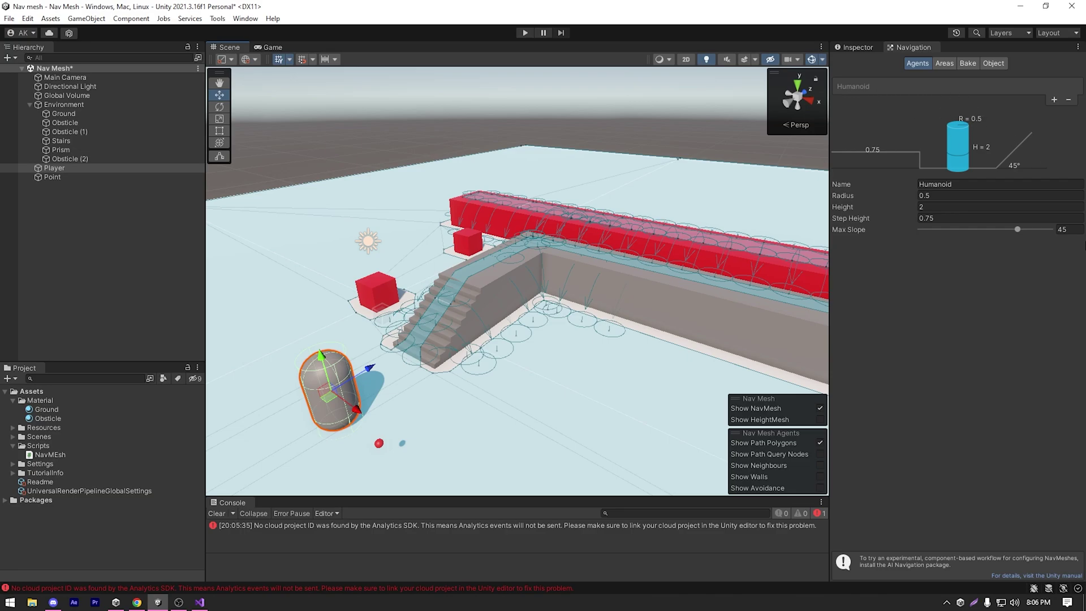
pyautogui.click(1052, 99)
pyautogui.click(887, 98)
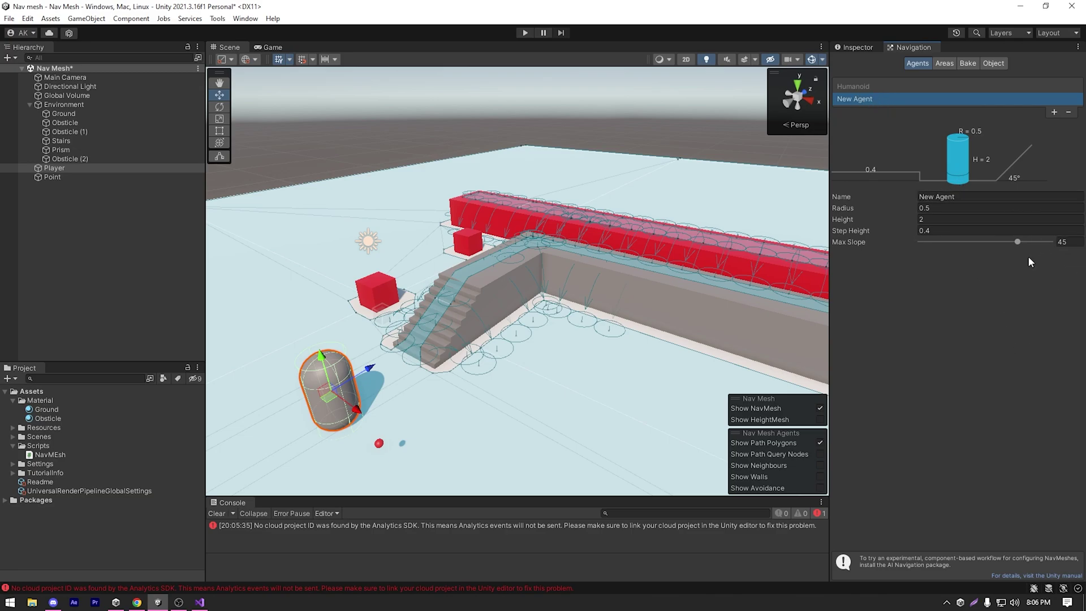
pyautogui.moveTo(1019, 244); pyautogui.dragTo(990, 244)
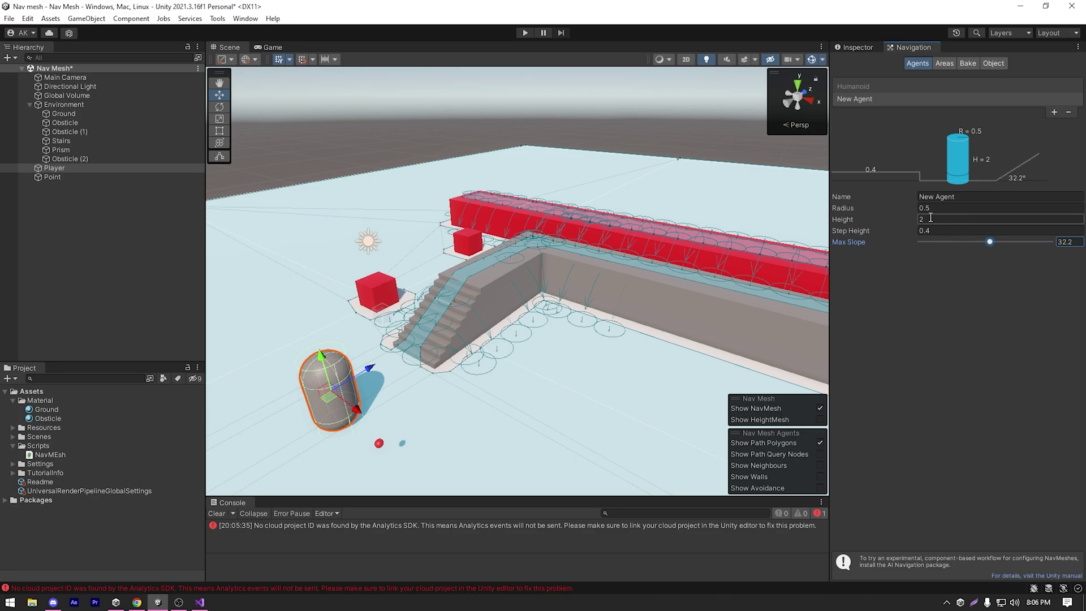
pyautogui.moveTo(904, 220); pyautogui.dragTo(917, 207)
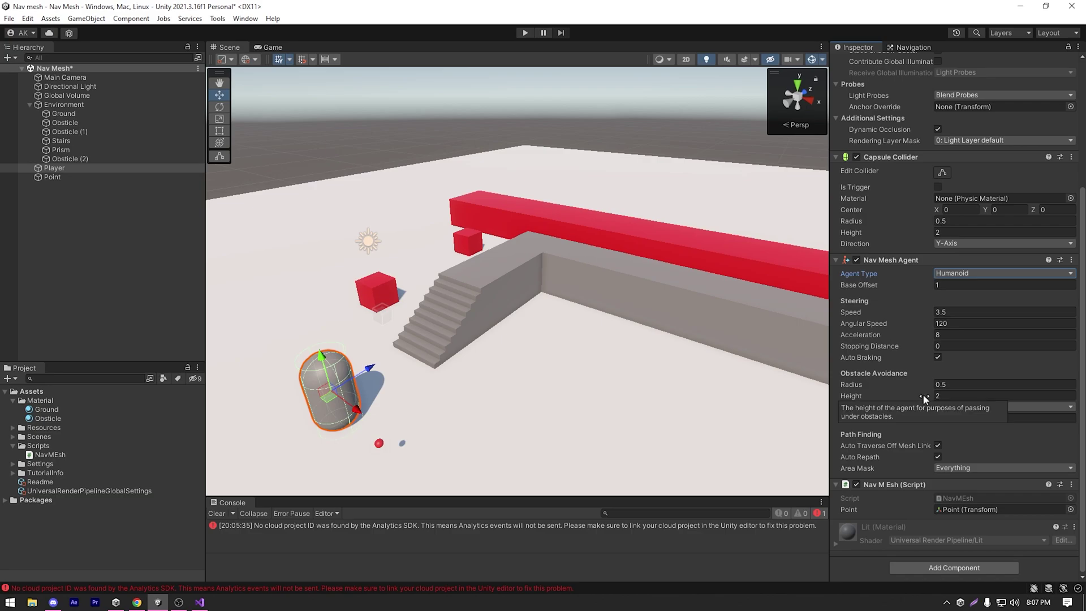
pyautogui.click(949, 407)
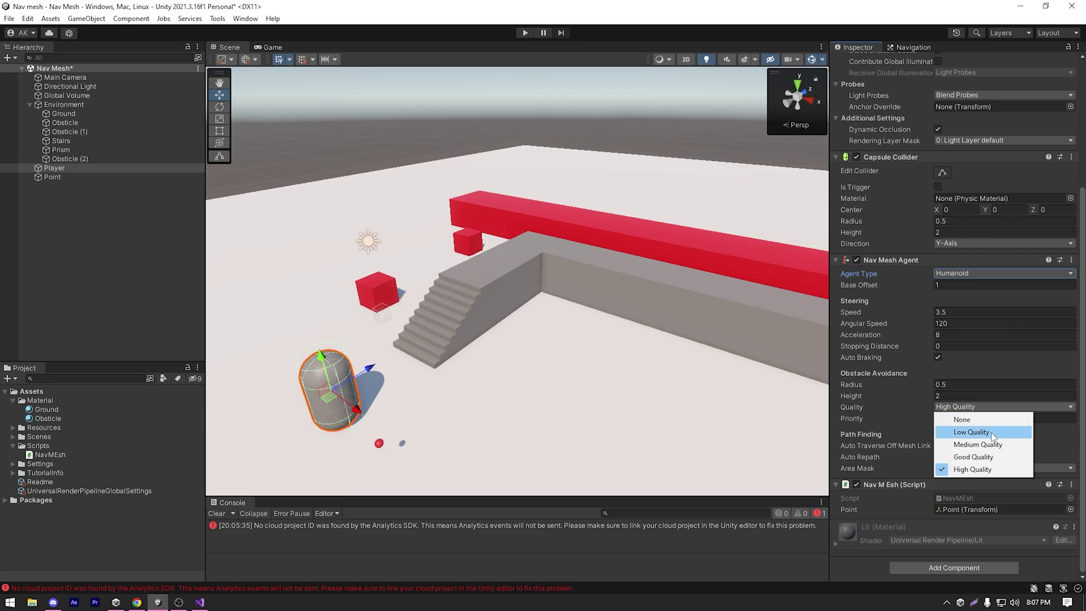
pyautogui.click(999, 470)
pyautogui.click(931, 446)
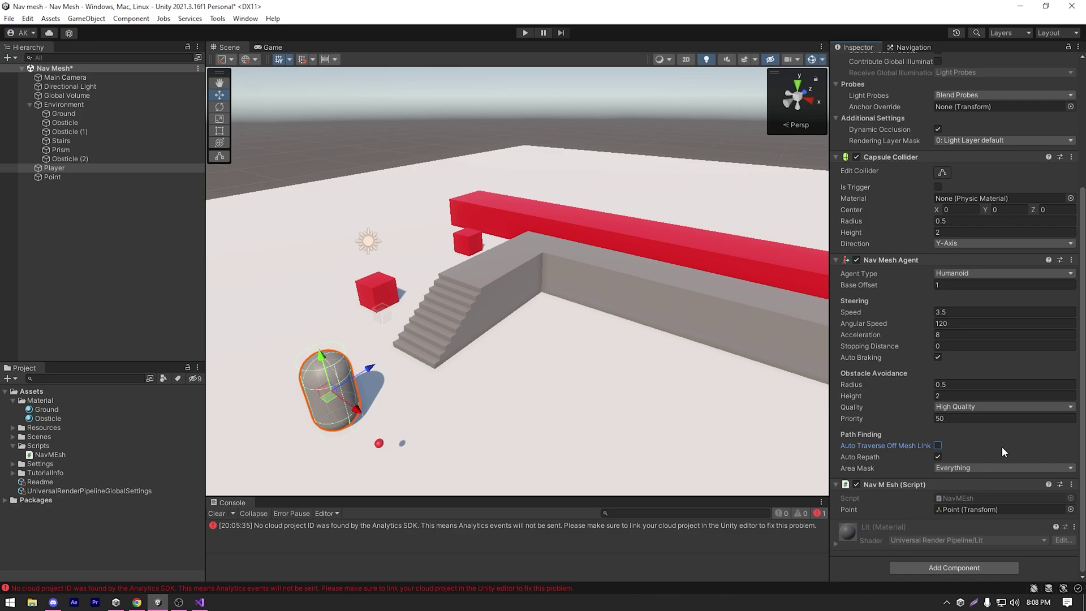
pyautogui.click(938, 446)
pyautogui.click(982, 467)
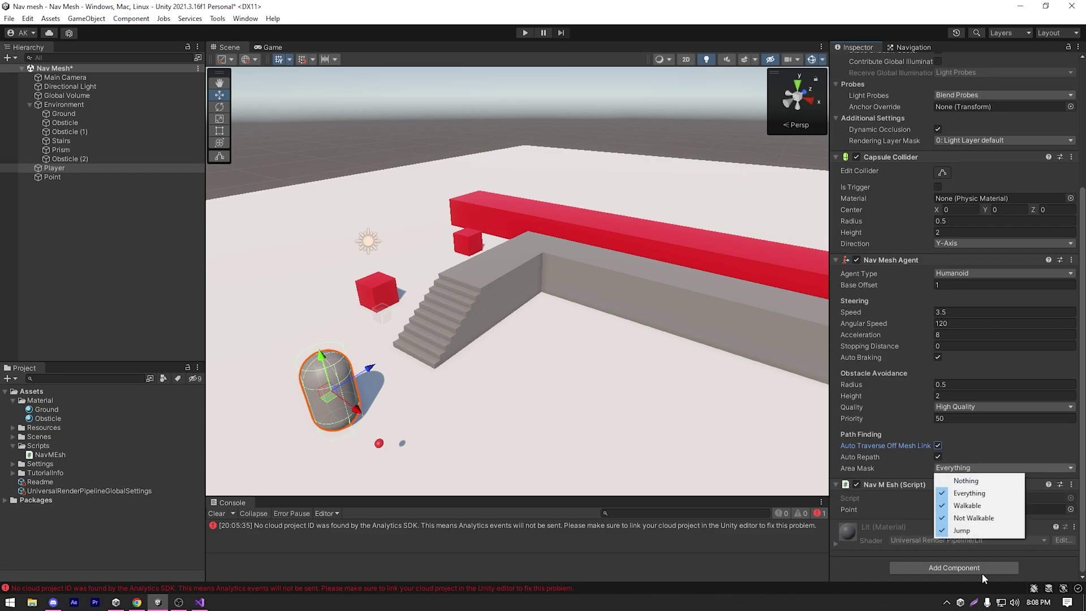
pyautogui.click(962, 454)
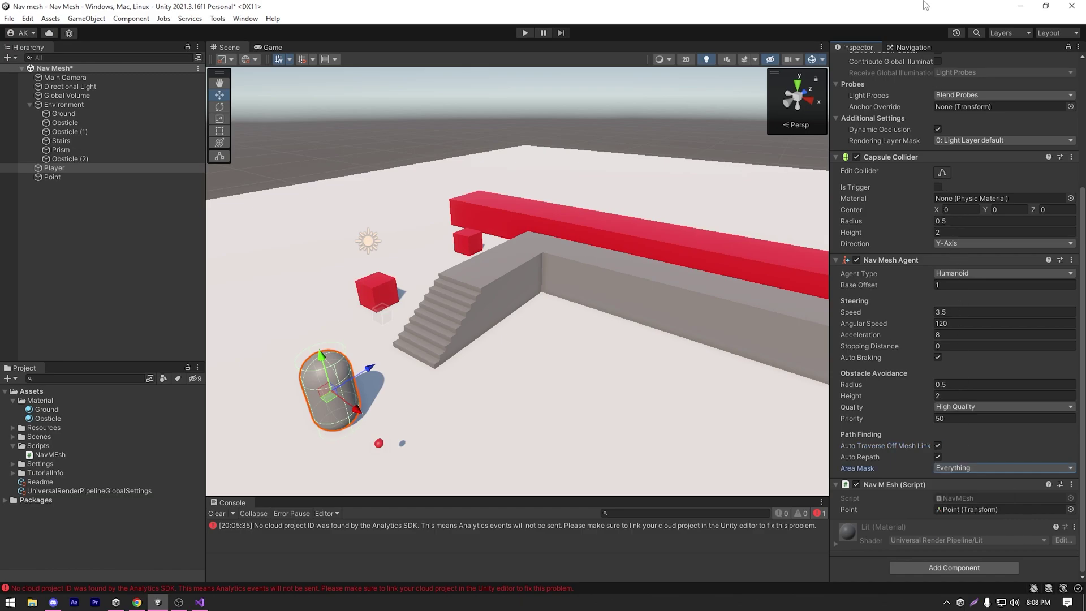
# Name the User 3 navigation area 'Sand'.
pyautogui.click(911, 43)
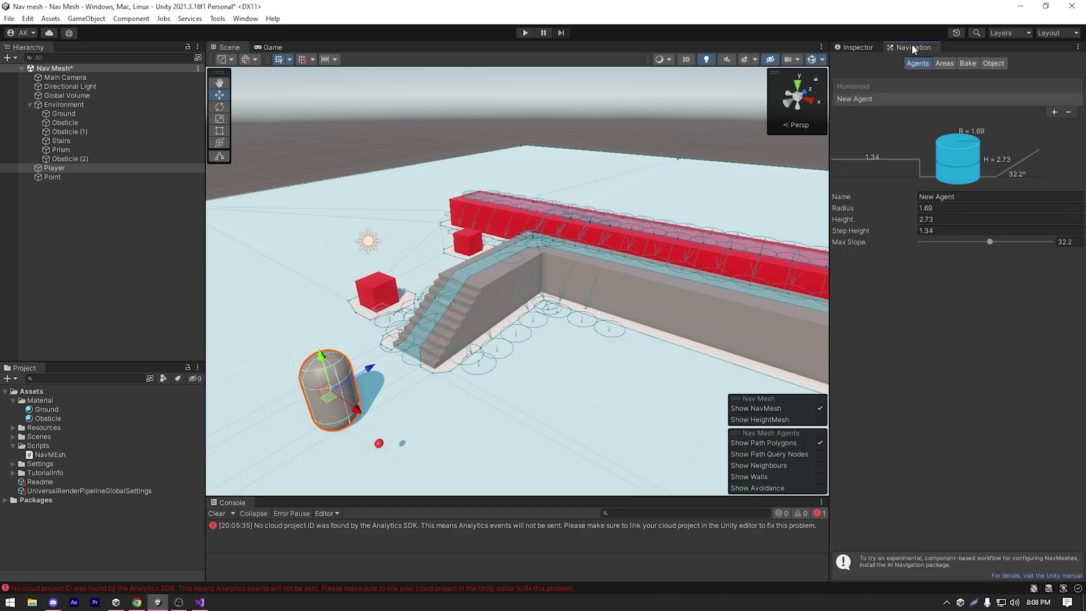
pyautogui.click(949, 64)
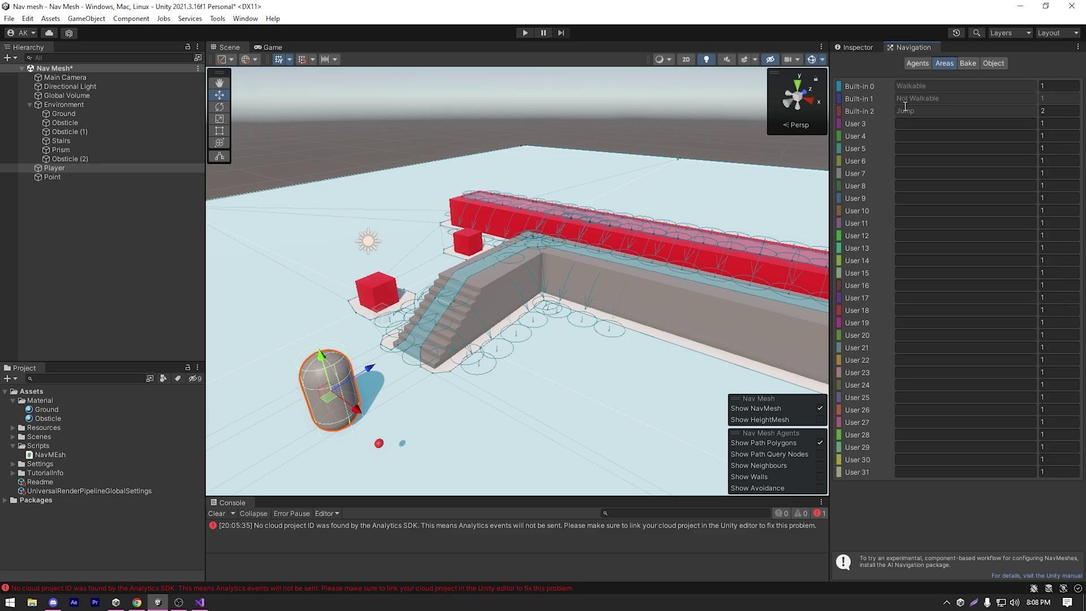
pyautogui.click(968, 124)
pyautogui.write('Sand')
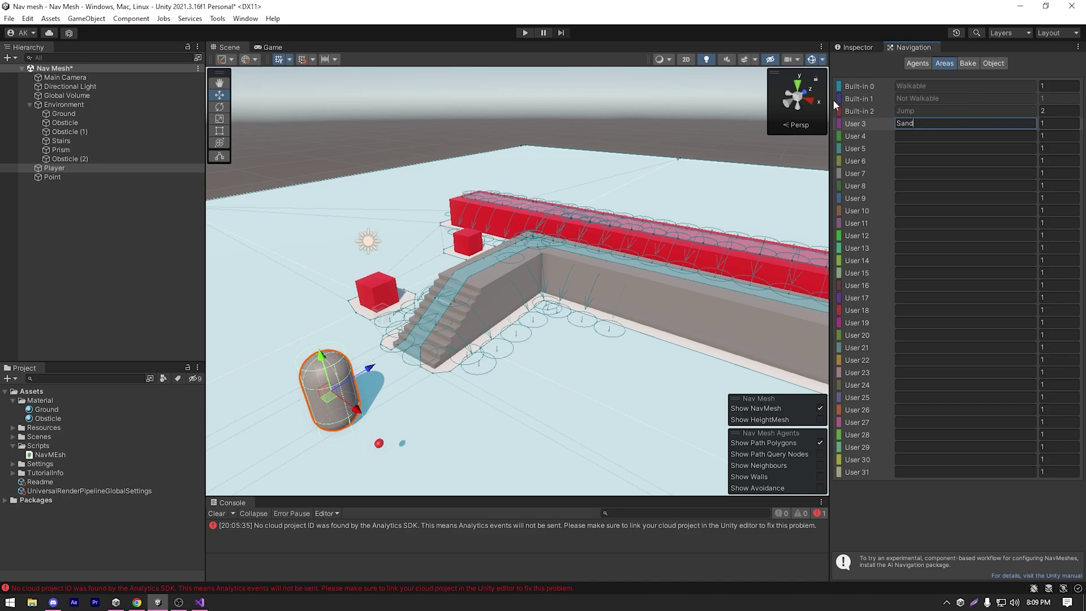
# Uncheck Sand in the Player's Area Mask and return to the Navigation bake settings.
pyautogui.click(855, 47)
pyautogui.click(1004, 468)
pyautogui.click(969, 543)
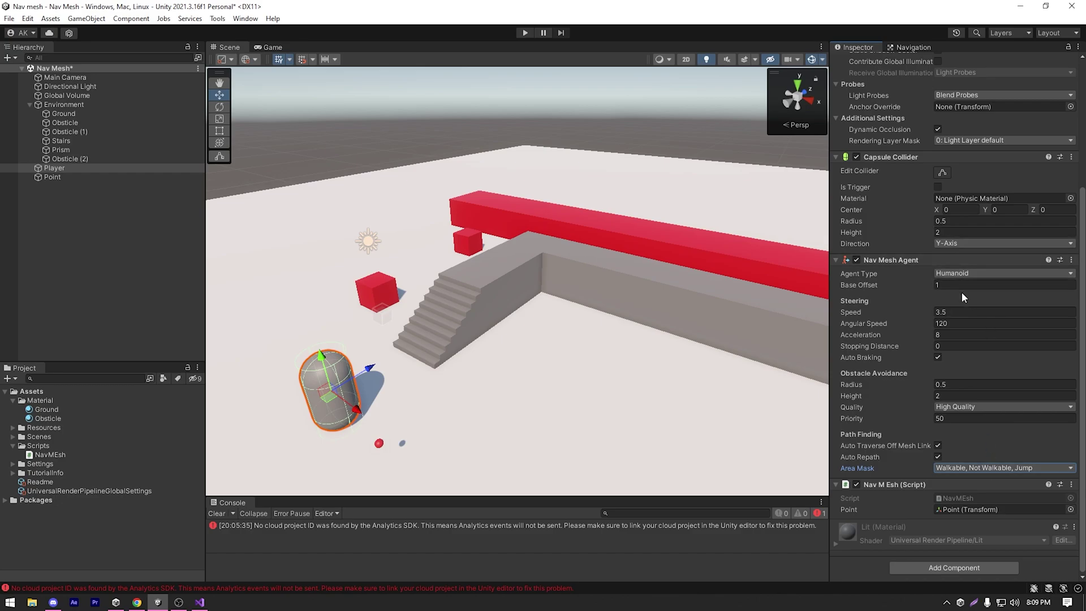
pyautogui.click(912, 47)
pyautogui.click(969, 62)
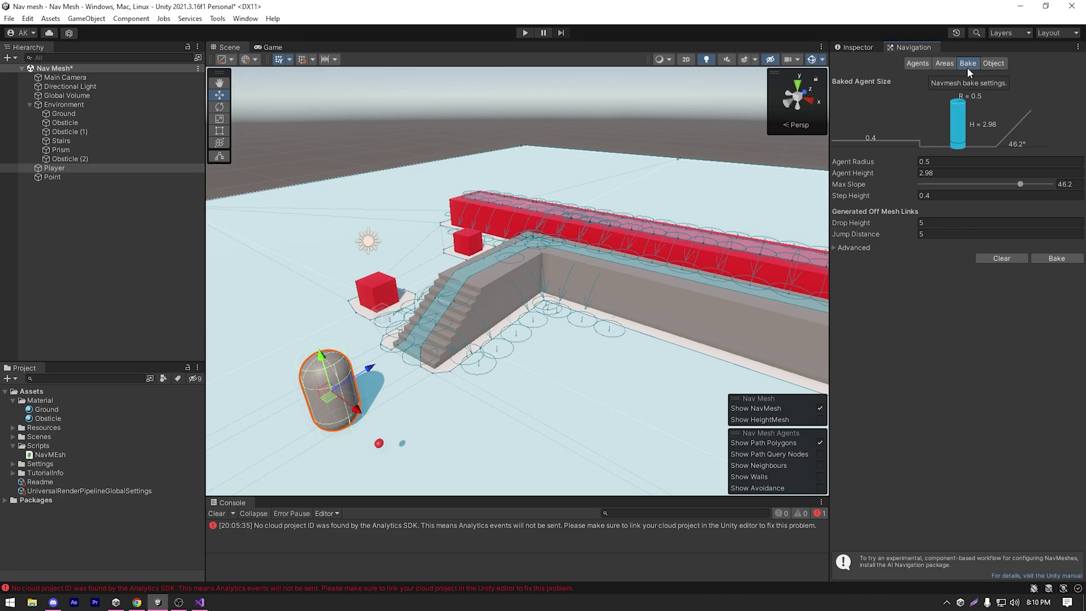
# Select the Ground under Navigation Object and list its Navigation Area options, including Sand.
pyautogui.click(992, 66)
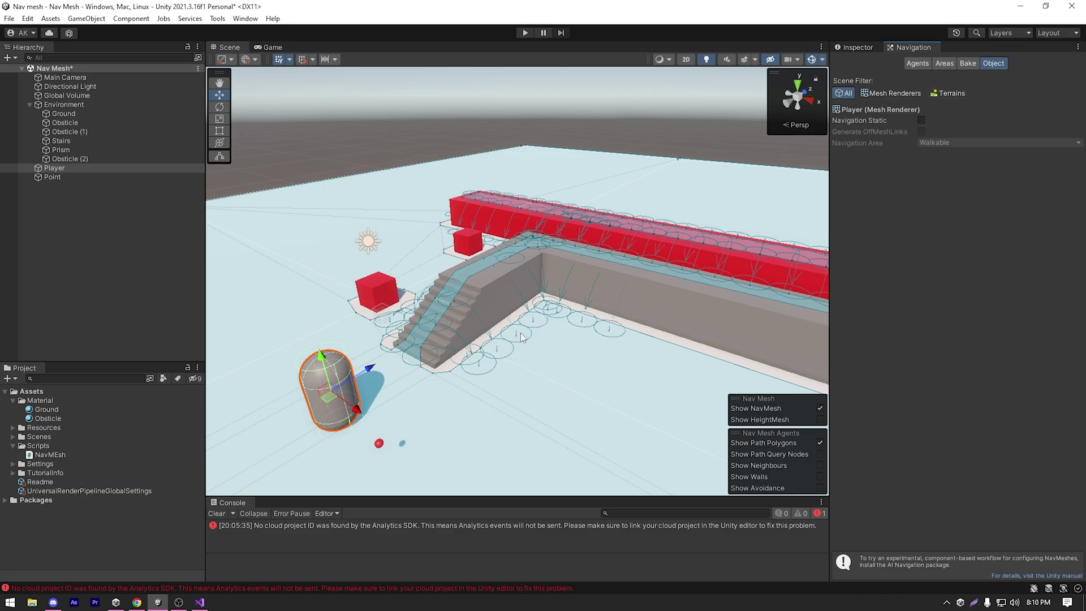
pyautogui.click(591, 410)
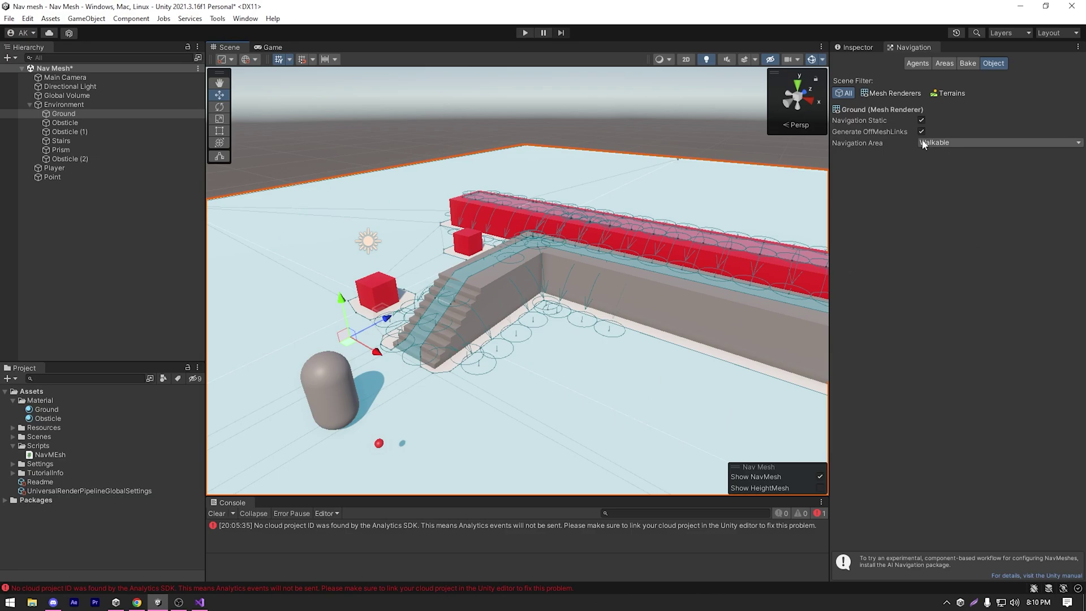
pyautogui.click(1007, 142)
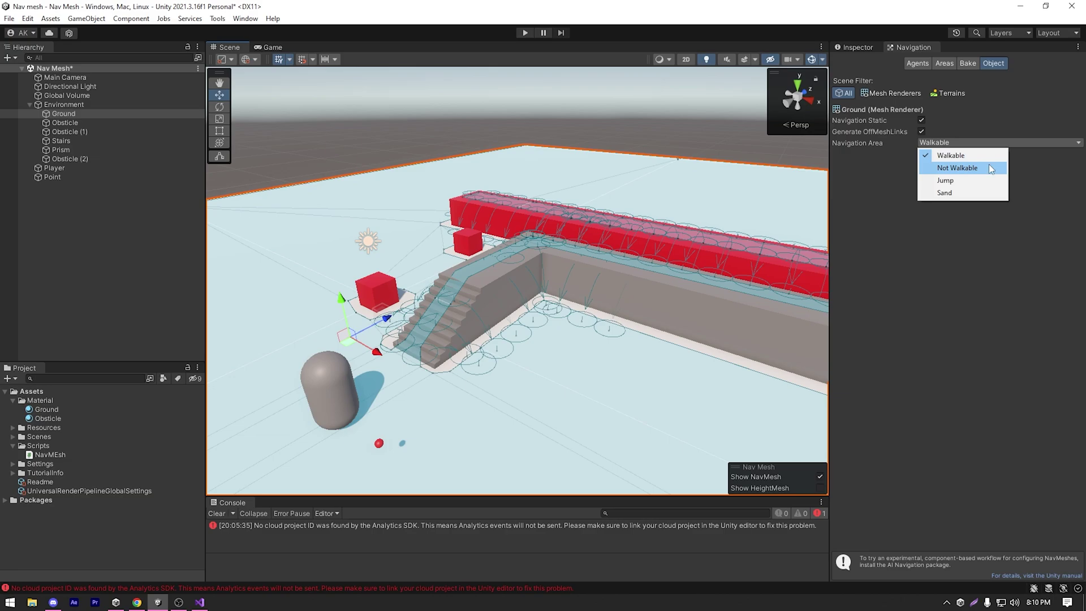